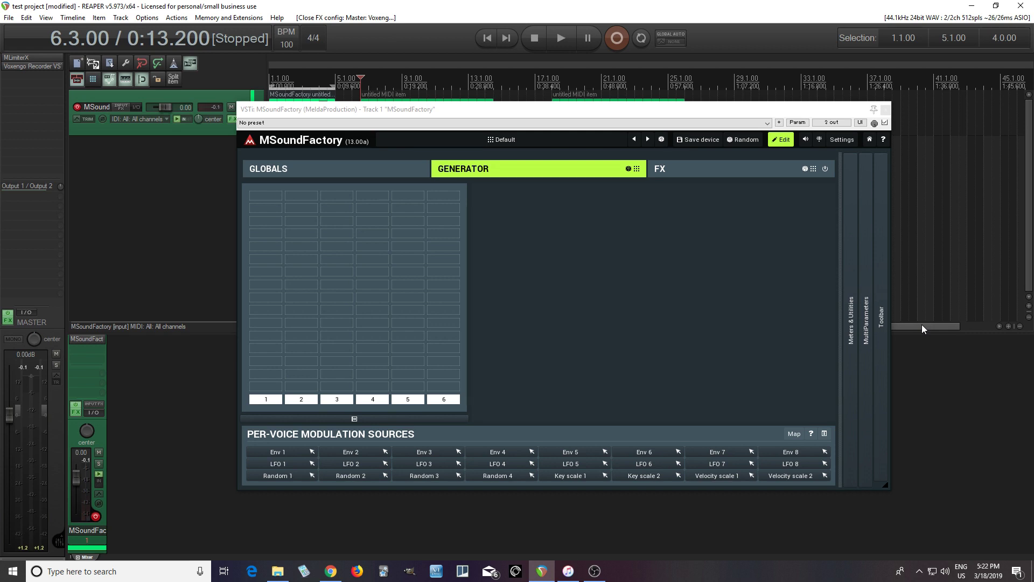
Add a String generator to the first grid slot and set its widening to Mono
click(266, 197)
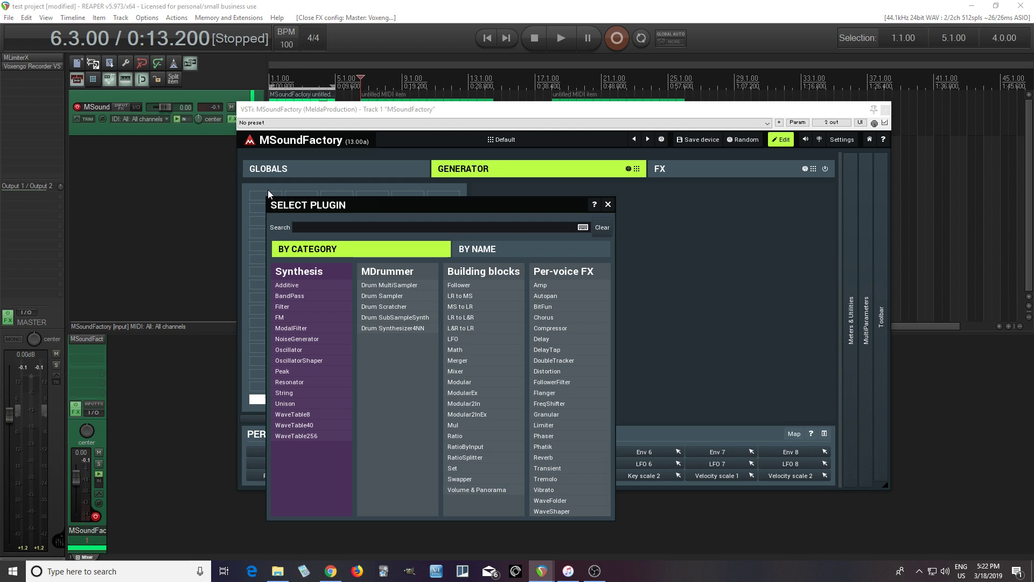
click(293, 391)
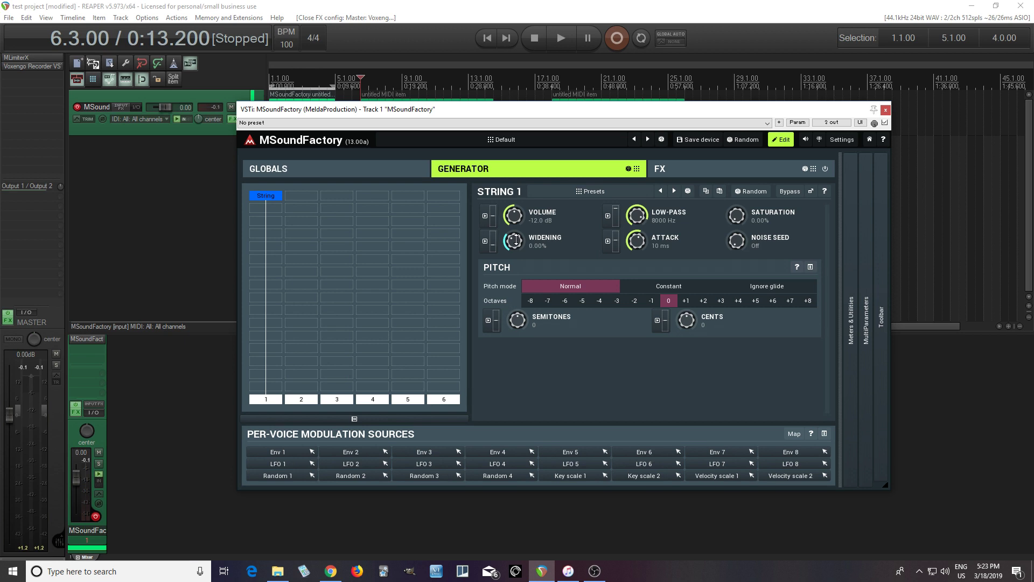
drag(517, 241, 516, 241)
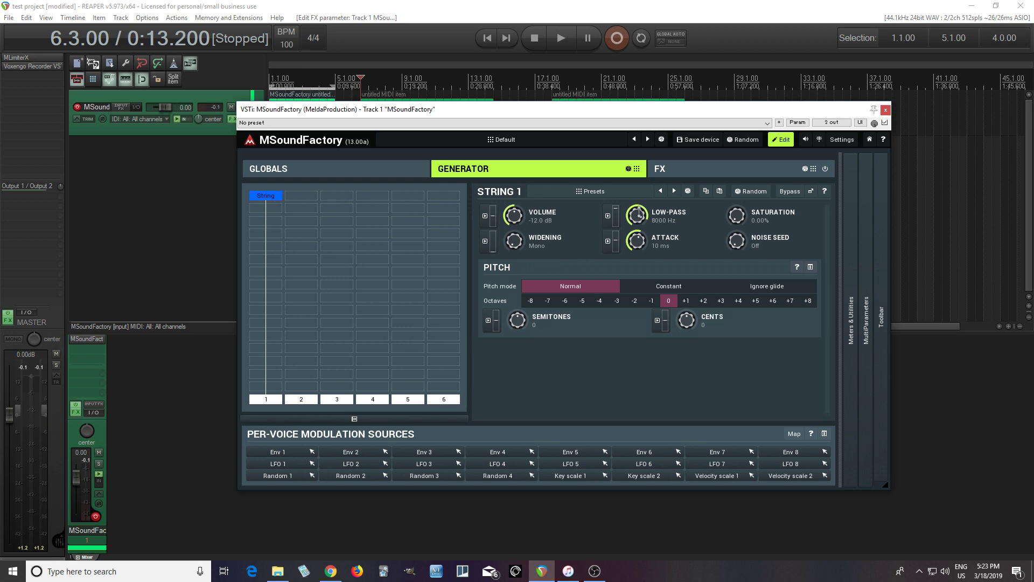
Try several String low-pass cutoffs, then reset the low-pass to 8000 Hz
drag(639, 214, 639, 253)
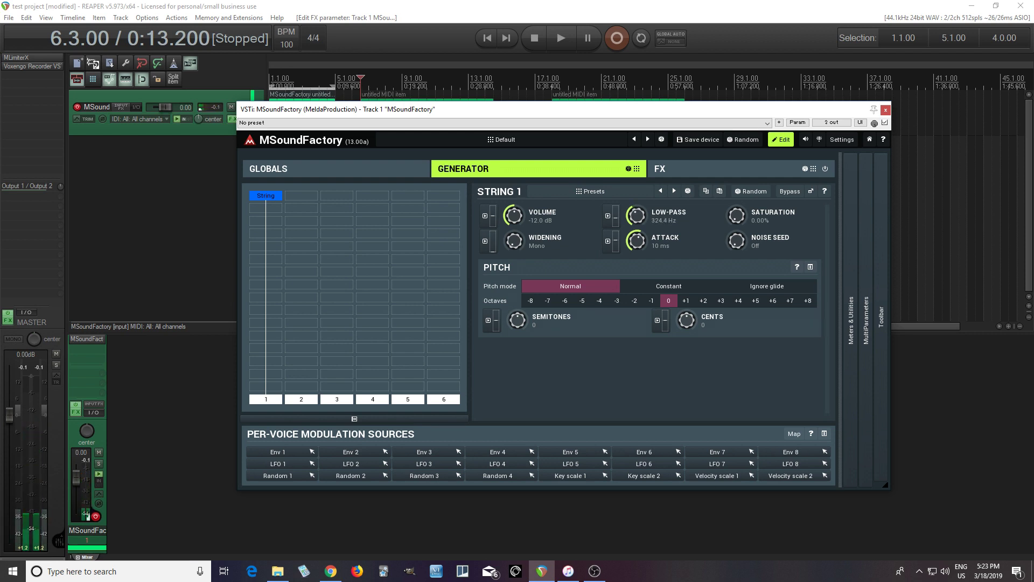
drag(639, 253, 639, 214)
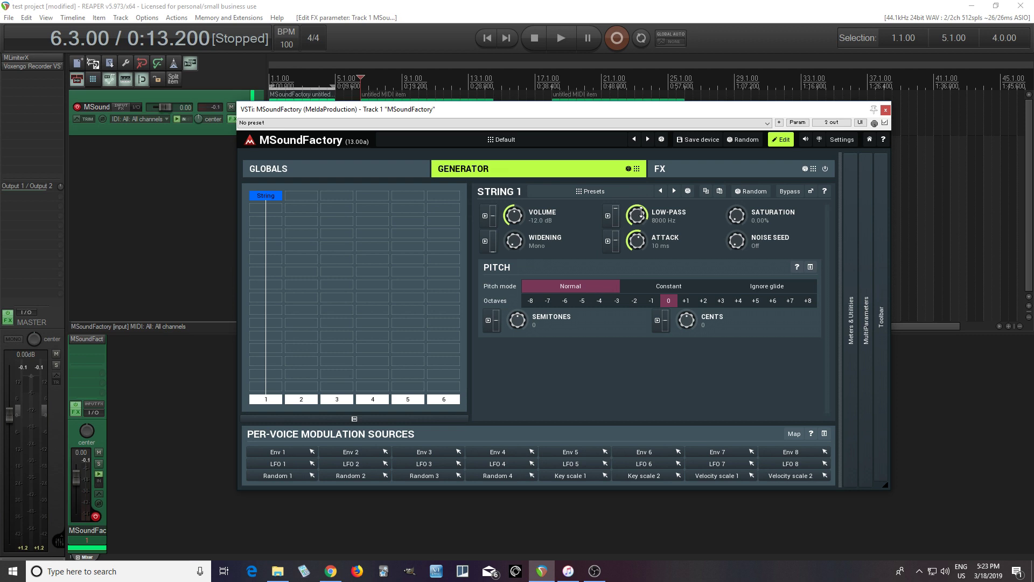
drag(641, 214, 642, 178)
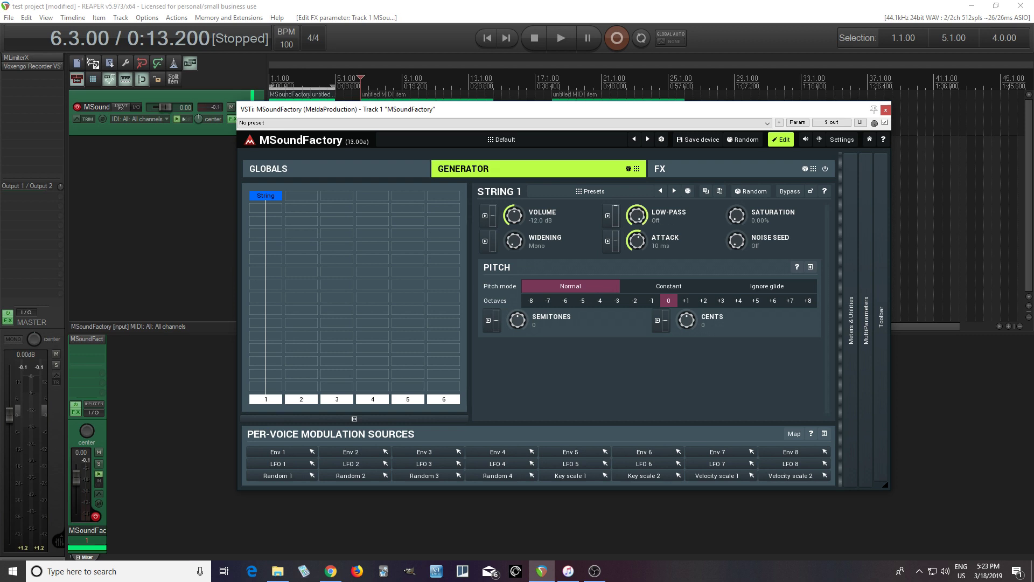
double_click(641, 214)
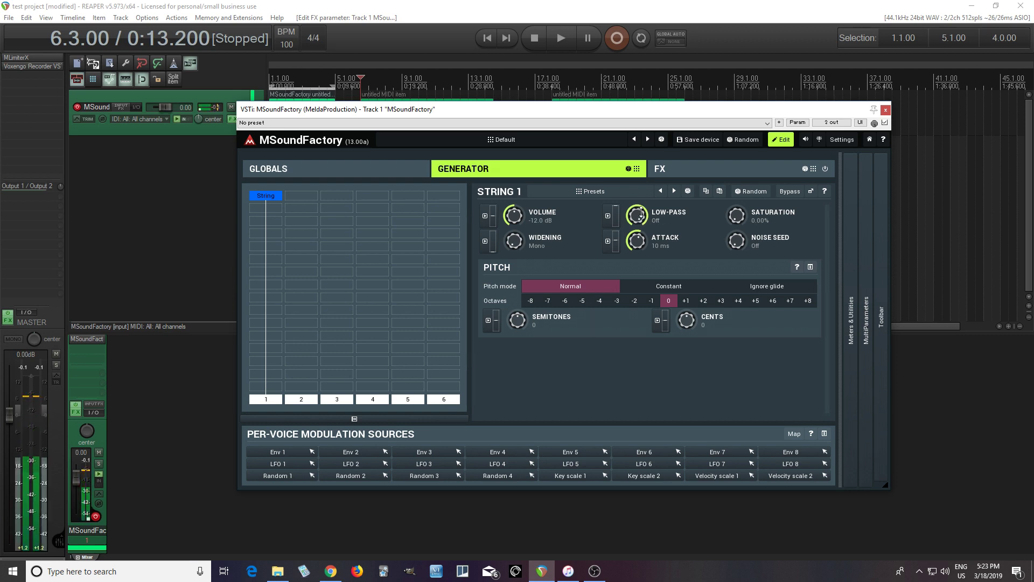
drag(641, 214, 641, 229)
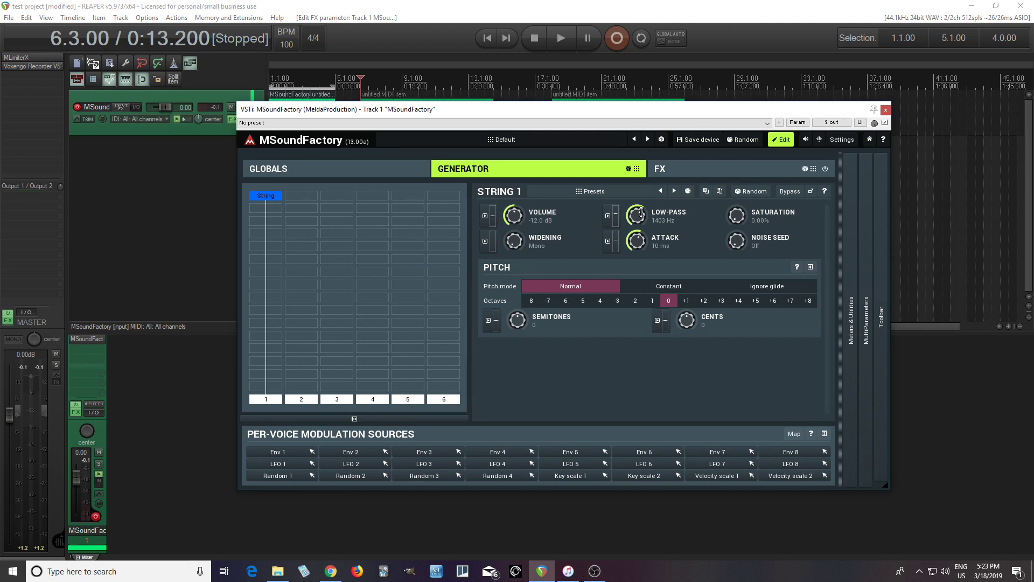
drag(641, 212, 641, 222)
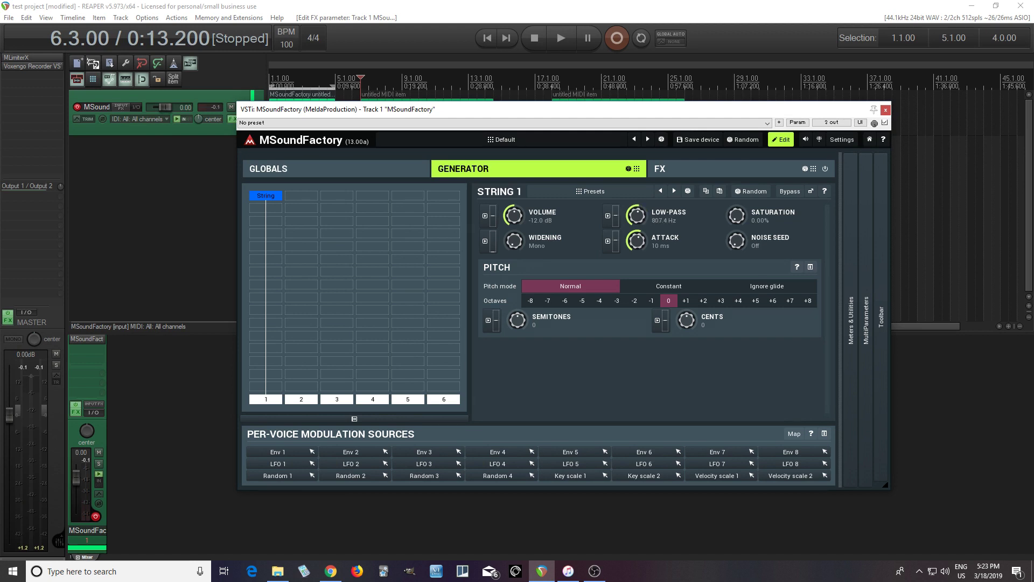
double_click(641, 212)
Set the String's attack to about 2.1 ms
scroll(637, 241, up, 5)
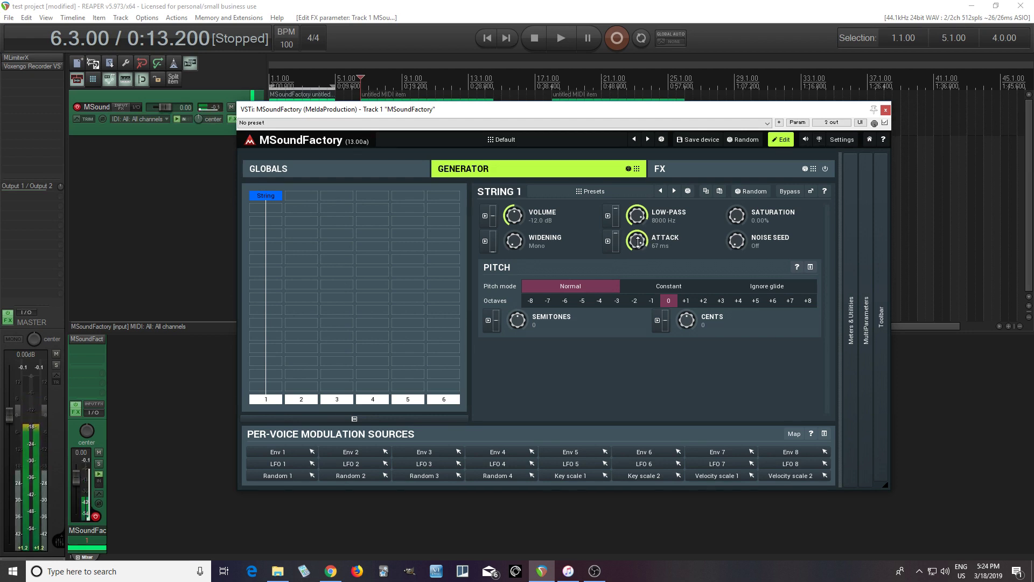
scroll(638, 241, down, 8)
scroll(638, 241, up, 1)
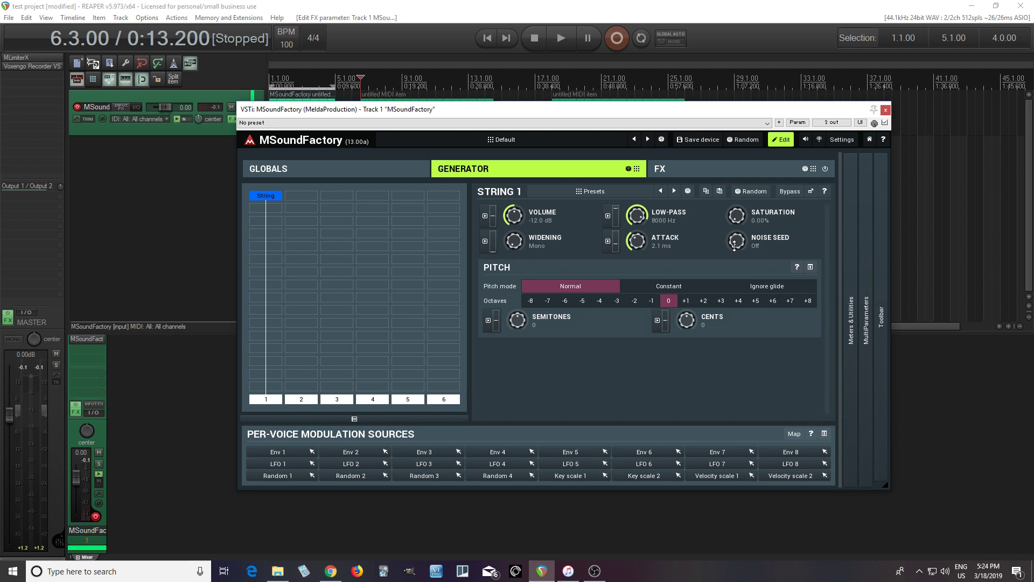
Try some noise seed, reset it to Off, and bring up the String's plugin settings
drag(734, 245, 734, 229)
double_click(734, 242)
right_click(269, 199)
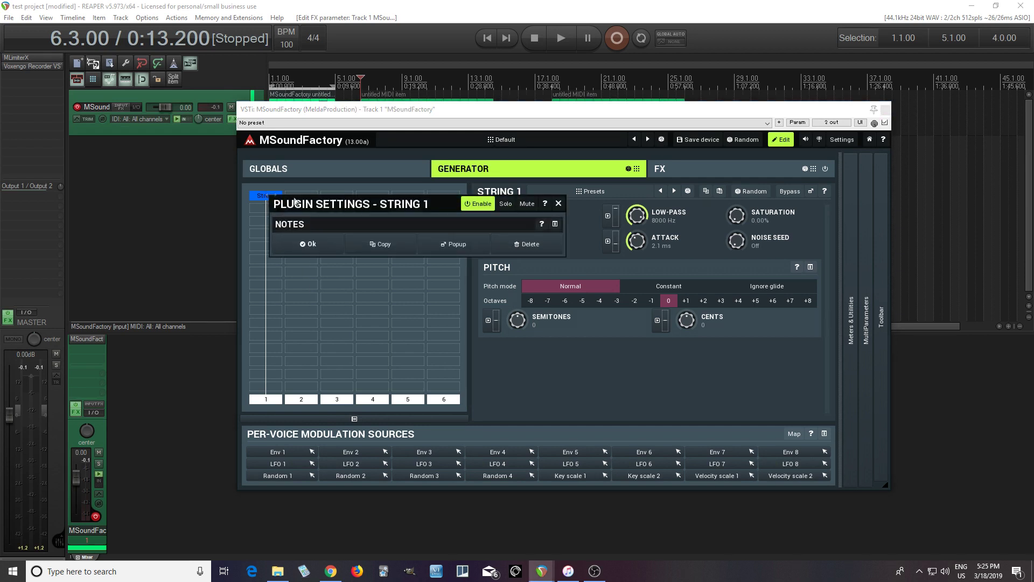
Delete the String module and add a Resonator to a lower cell in column 1
click(555, 249)
click(267, 270)
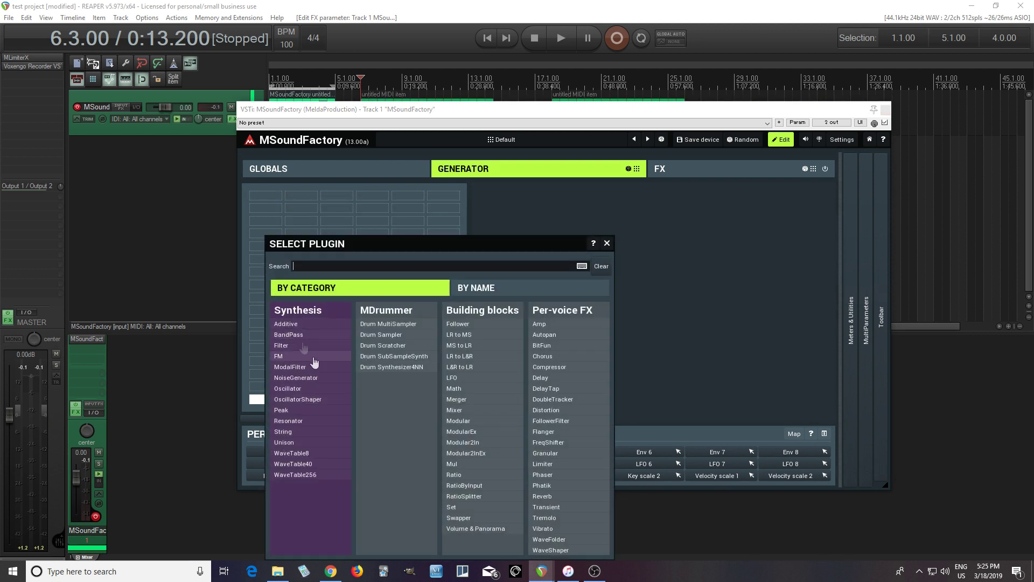
click(313, 424)
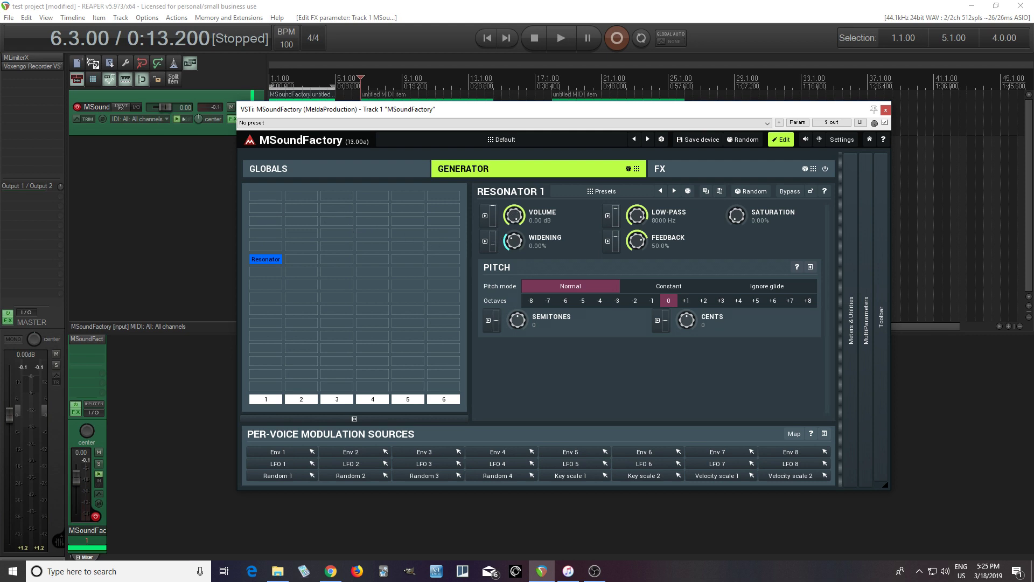
Add a sine-shaped Oscillator to the top-left slot above the Resonator
double_click(278, 195)
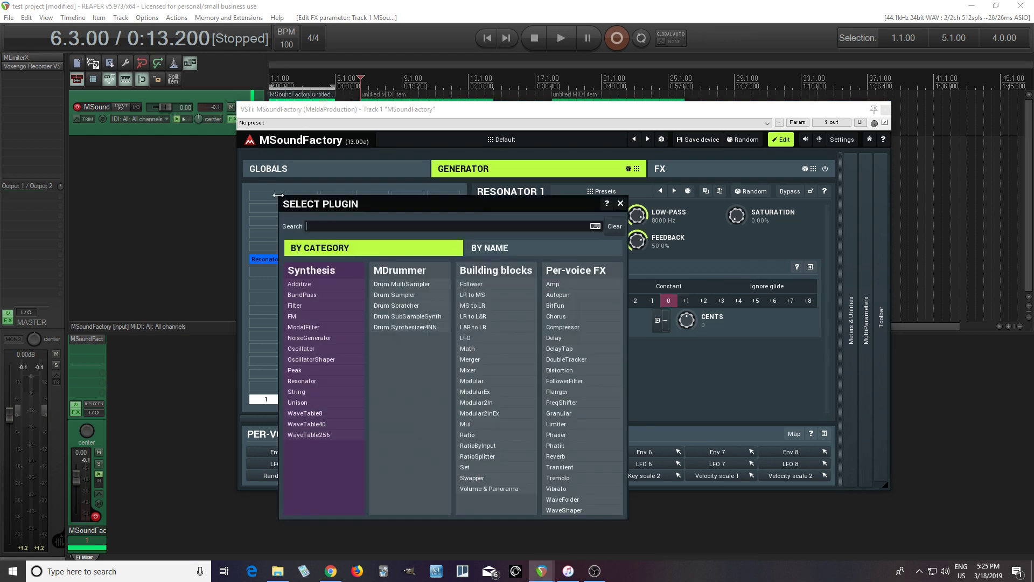
click(323, 350)
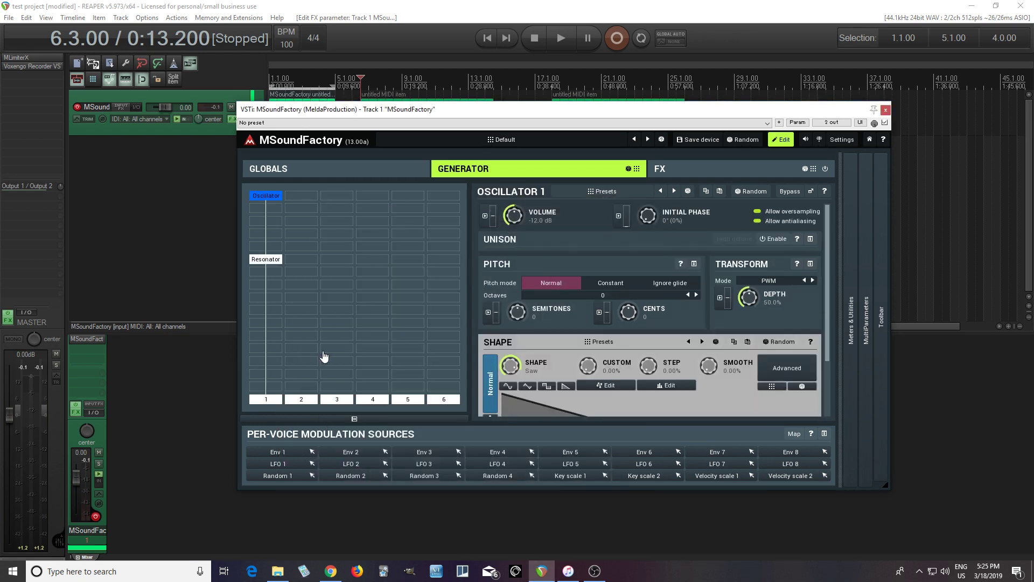
click(508, 386)
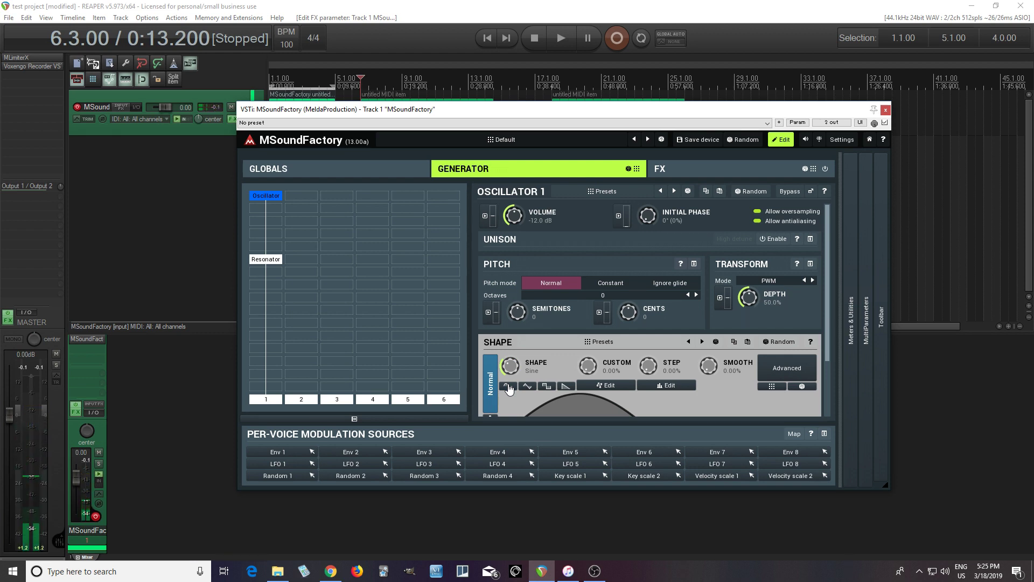
Compare the Resonator and Oscillator panels, then bring up the Oscillator's plugin settings
click(268, 261)
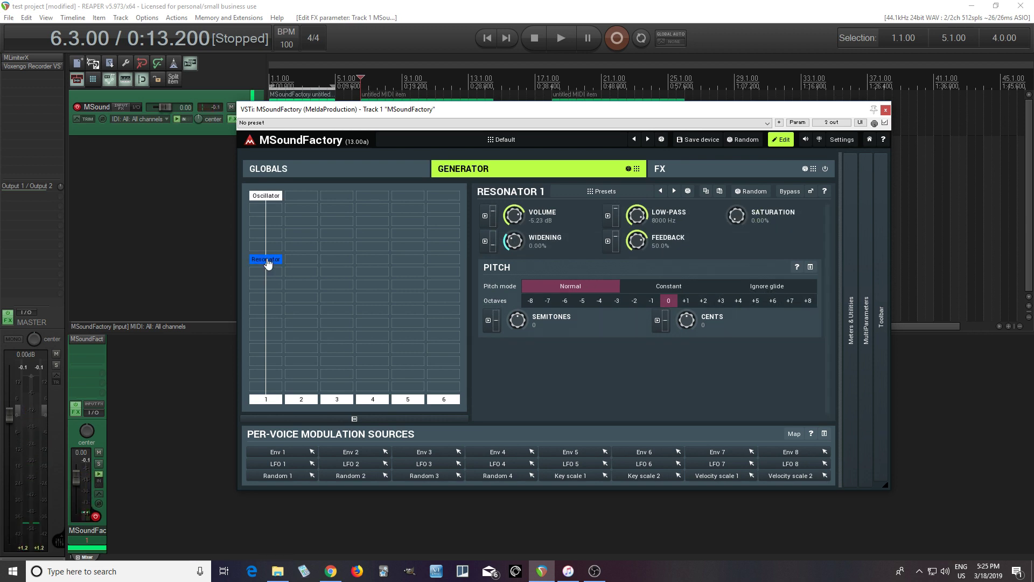
click(265, 196)
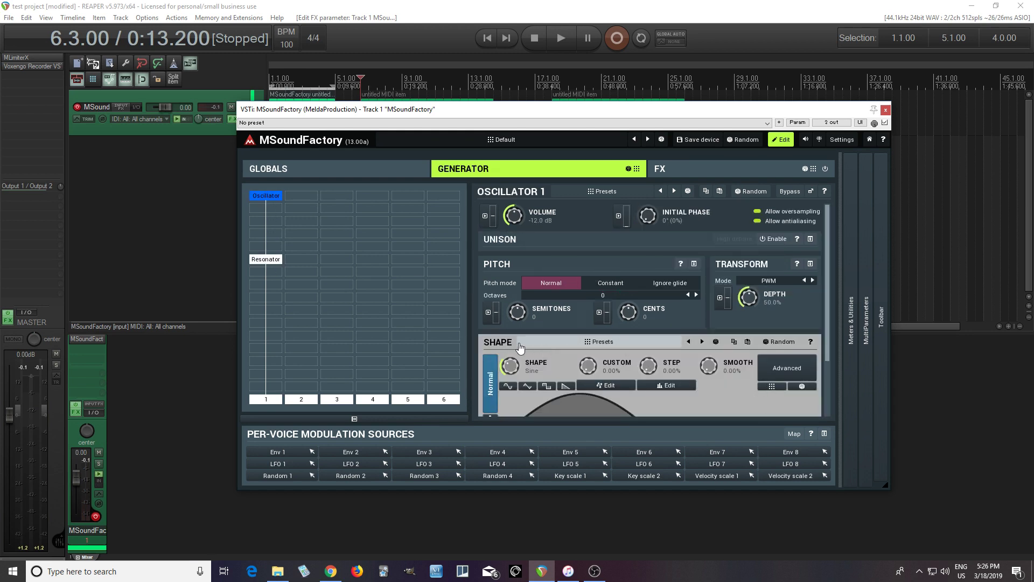
right_click(276, 195)
Replace the Oscillator with a NoiseGenerator in the top slot
click(557, 245)
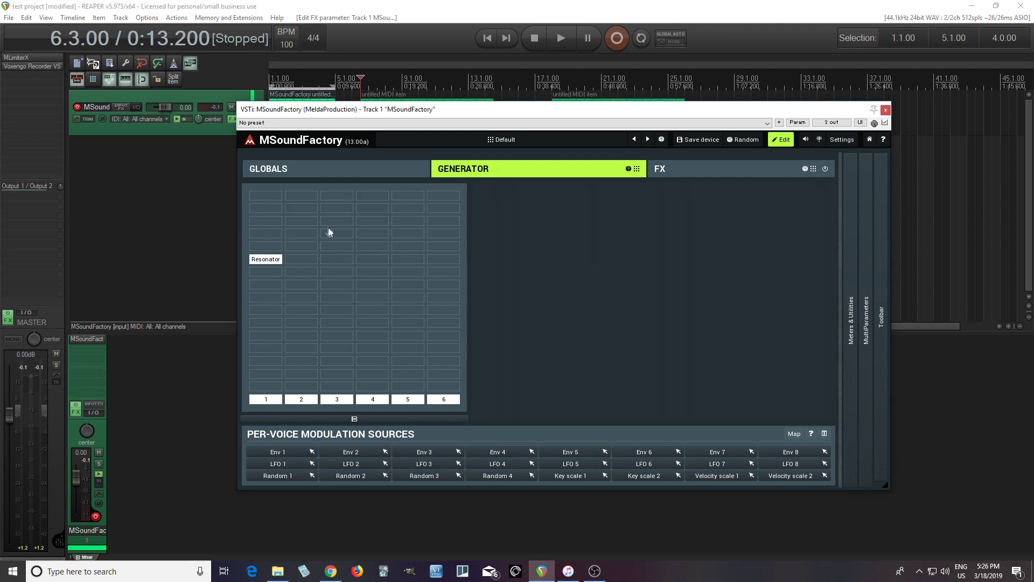
click(266, 201)
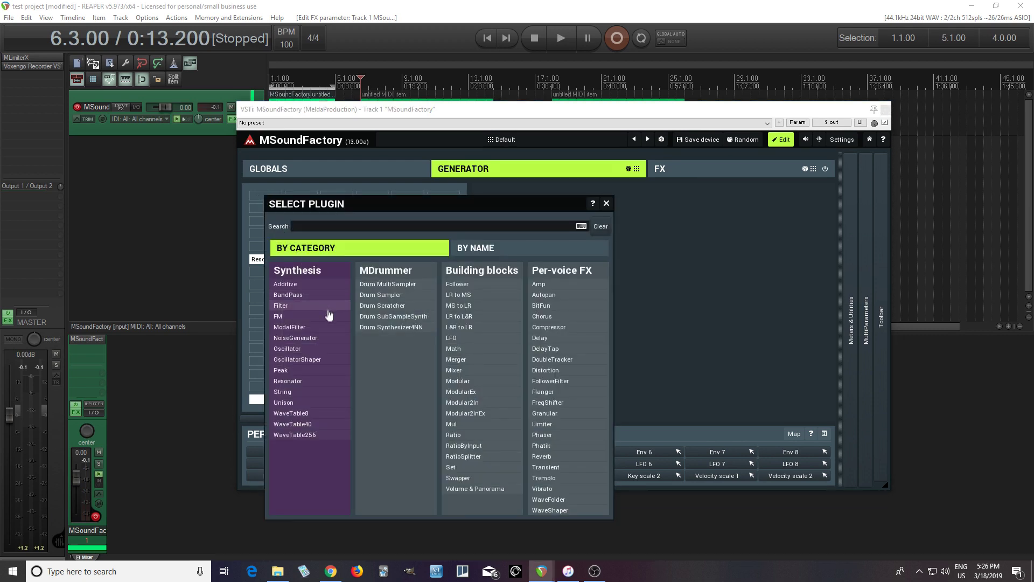
click(325, 339)
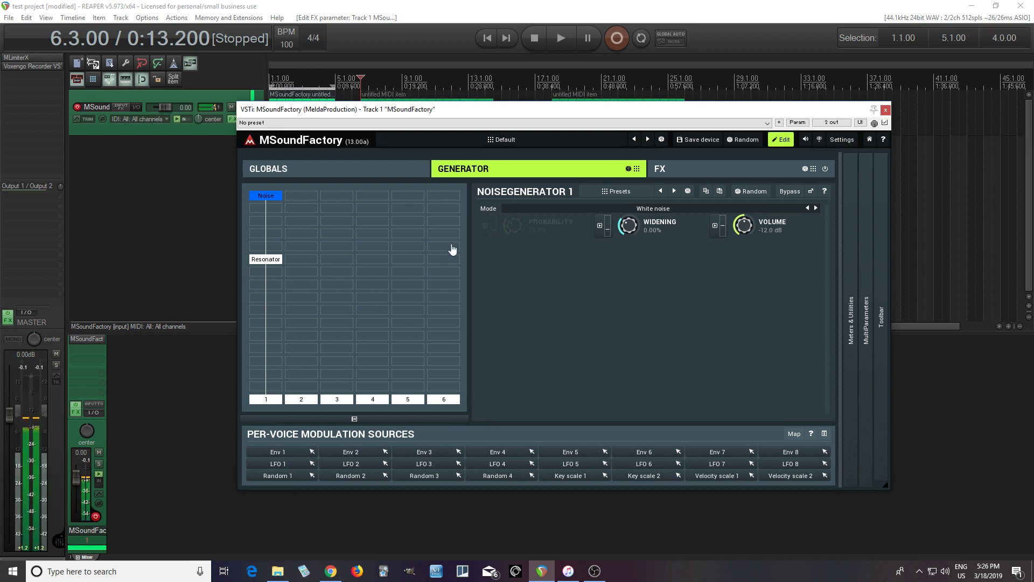
Give the Resonator 100% feedback, 10.3 kHz low-pass, -2 octaves and -7.01 dB volume
click(274, 261)
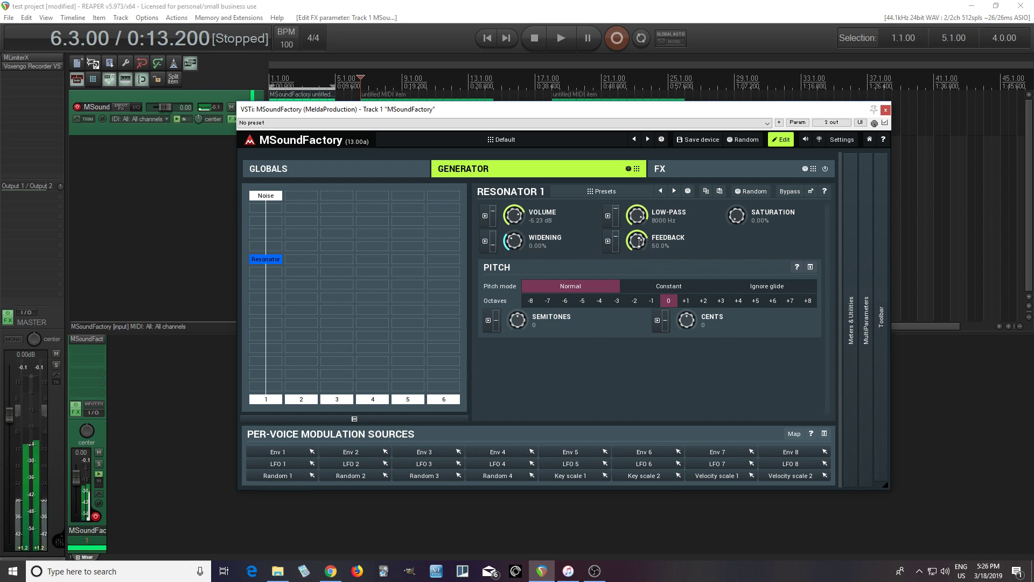
drag(639, 242, 638, 214)
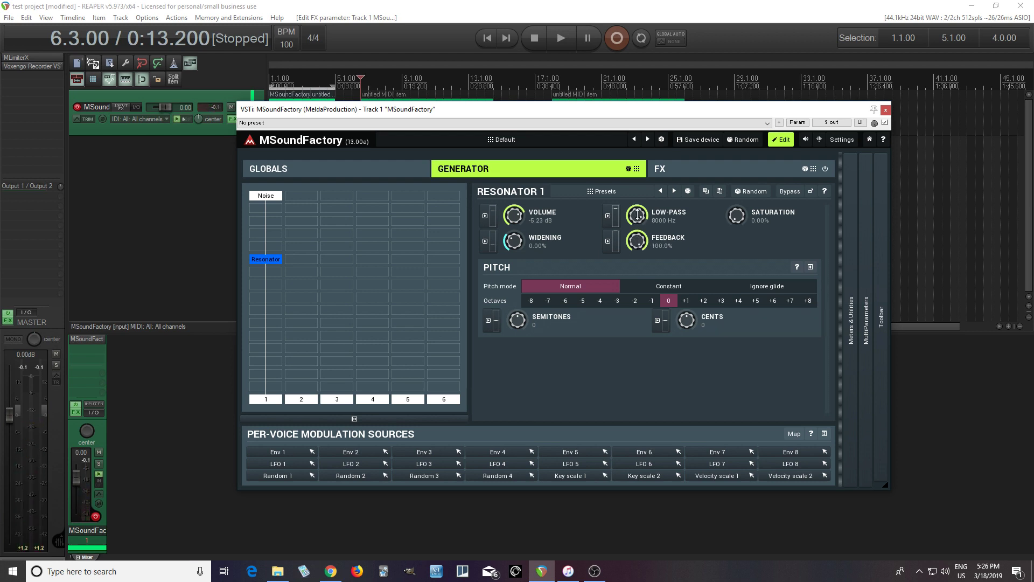
mouse_move(638, 214)
mouse_down()
mouse_move(638, 242)
mouse_move(638, 211)
mouse_up()
click(635, 302)
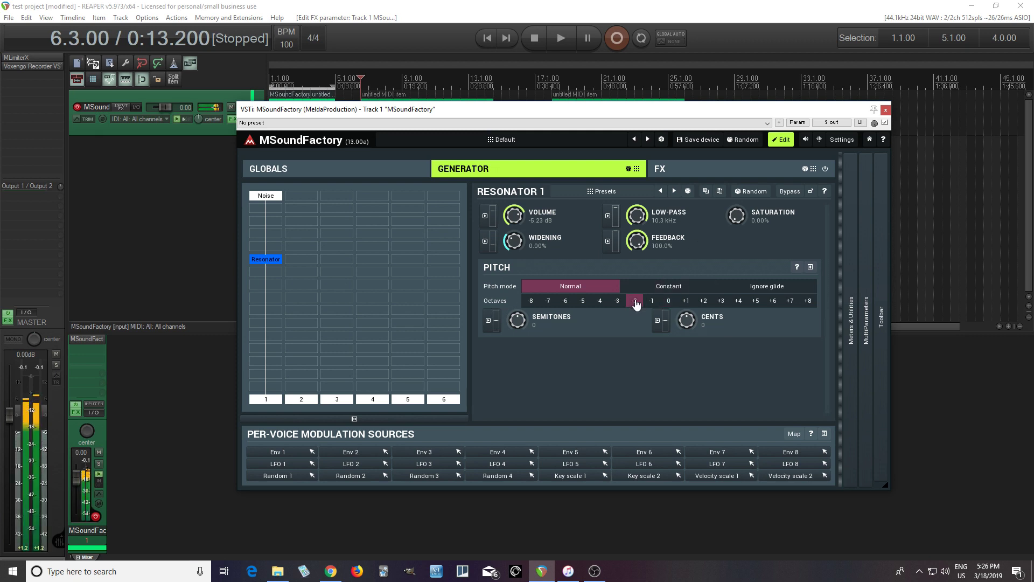
drag(514, 215, 514, 222)
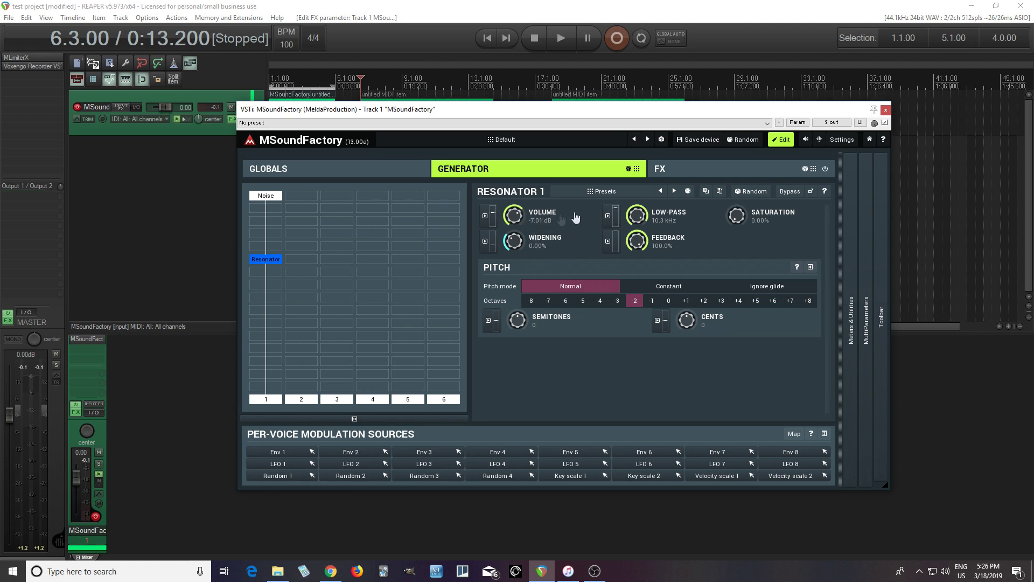
click(696, 171)
Add a TurboReverb FX module using the Huge spaces Concert chorus preset
double_click(269, 280)
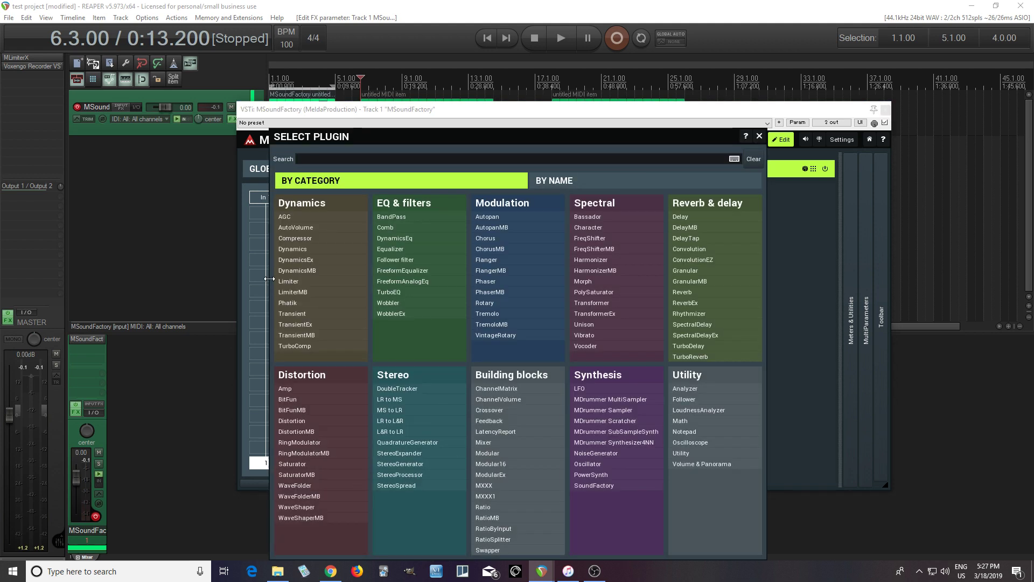
click(706, 355)
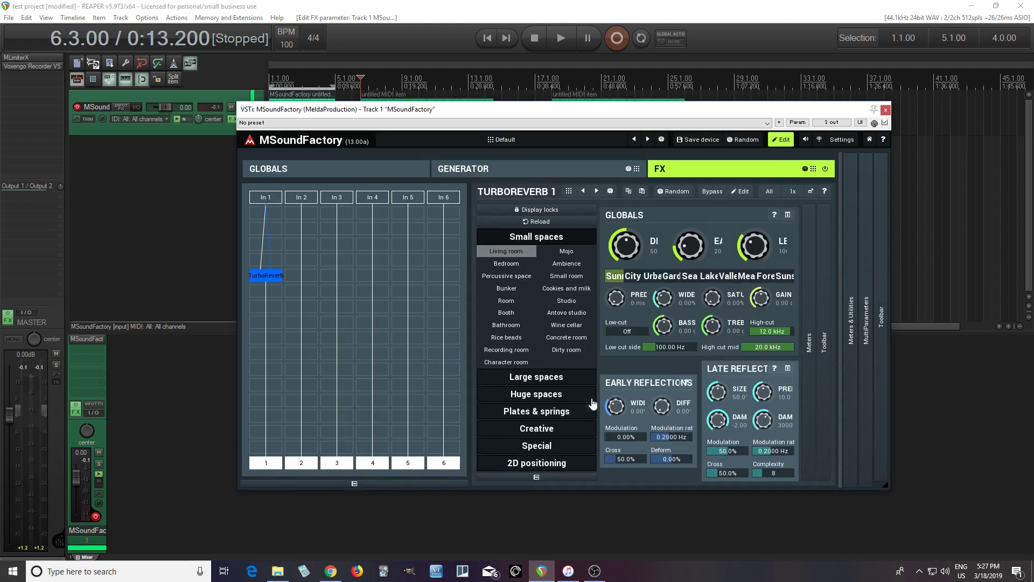
click(551, 398)
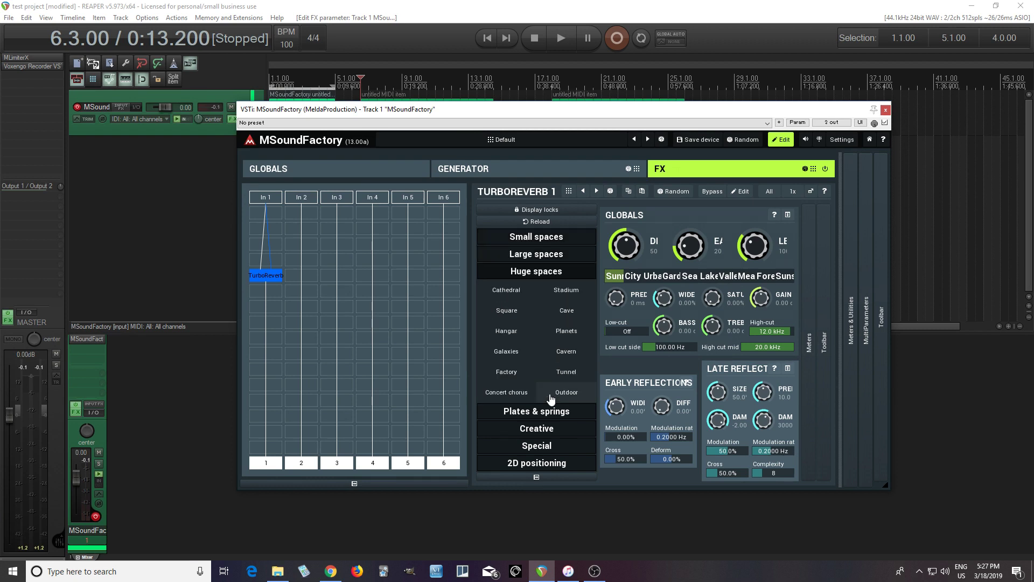
click(503, 396)
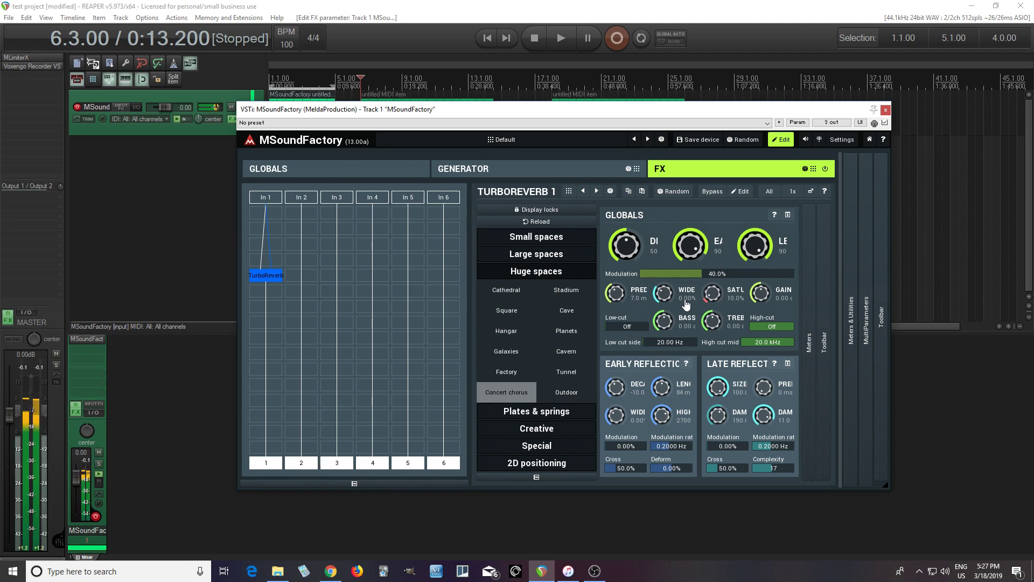
click(482, 171)
Add a Filter below the Resonator and raise its frequency to about +1.7 octaves
click(271, 294)
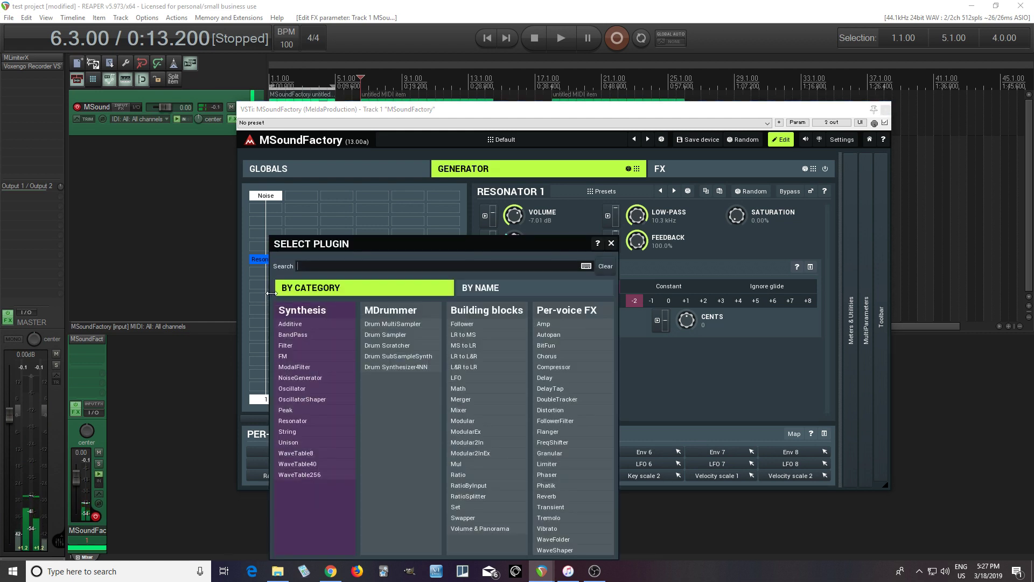
click(305, 345)
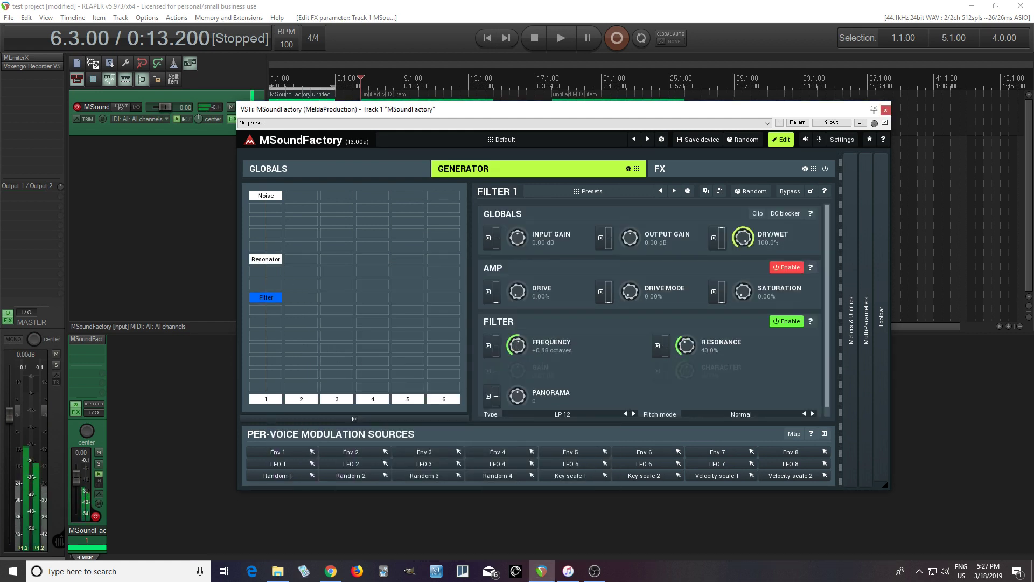
drag(517, 346, 518, 328)
drag(686, 346, 685, 359)
mouse_move(518, 345)
mouse_down()
mouse_move(517, 361)
mouse_move(518, 332)
mouse_move(516, 346)
mouse_up()
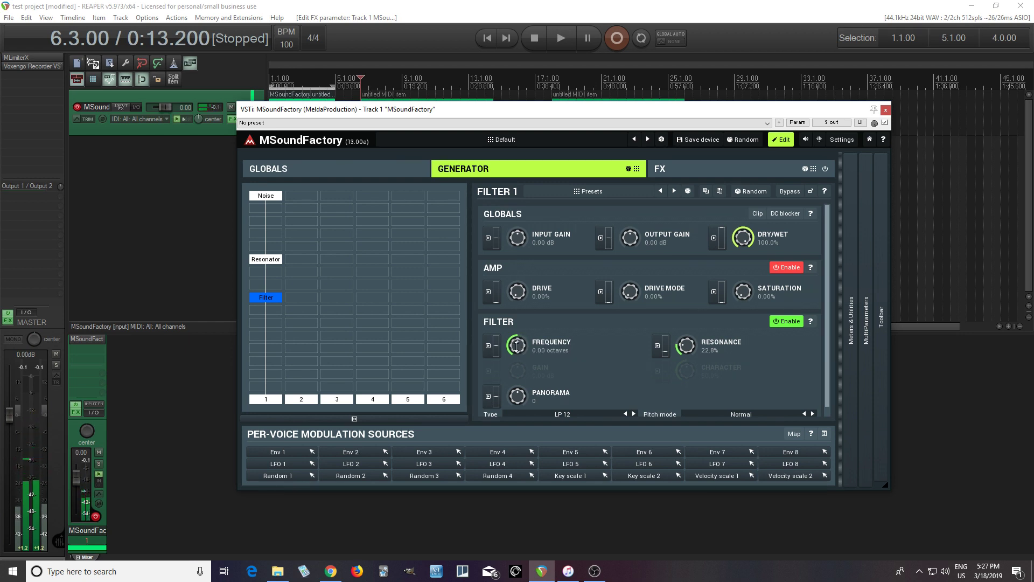
mouse_move(516, 346)
mouse_down()
mouse_move(517, 332)
mouse_move(518, 343)
mouse_up()
Delete the Filter module and the TurboReverb FX module
right_click(276, 300)
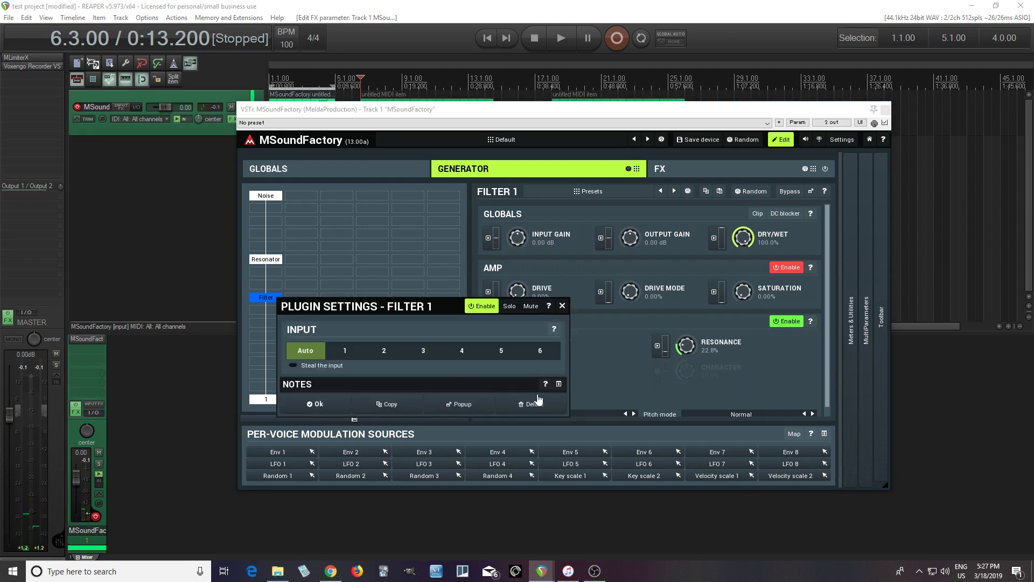
click(531, 404)
click(660, 169)
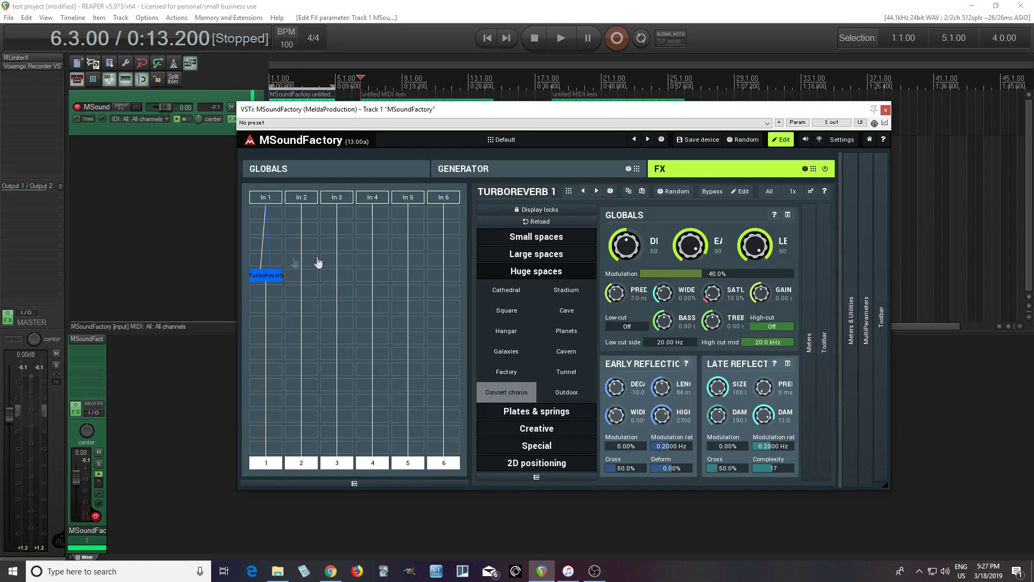
right_click(265, 276)
click(632, 456)
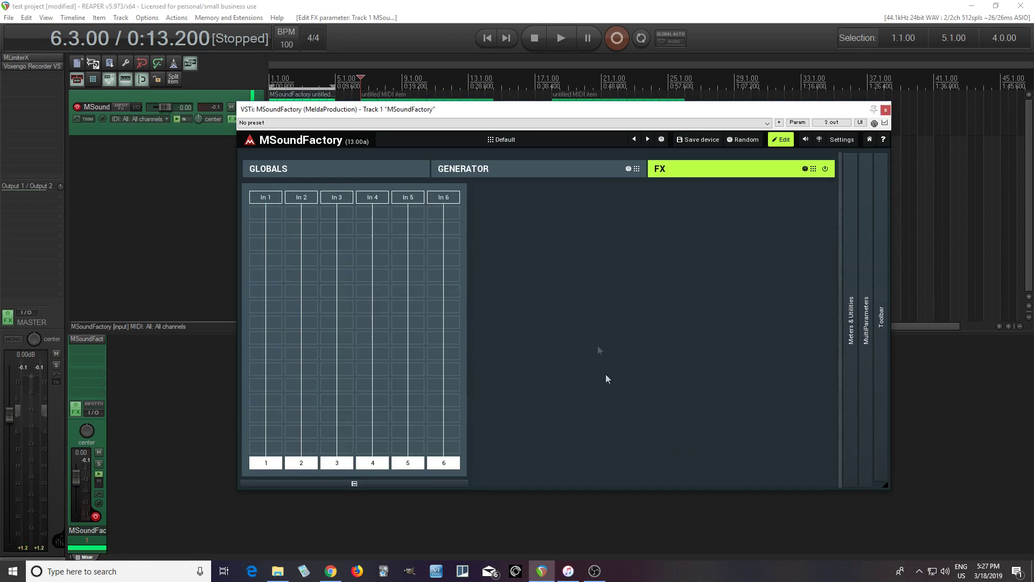
click(503, 169)
Set the Noise generator's widening to Mono and its volume to silence
click(272, 199)
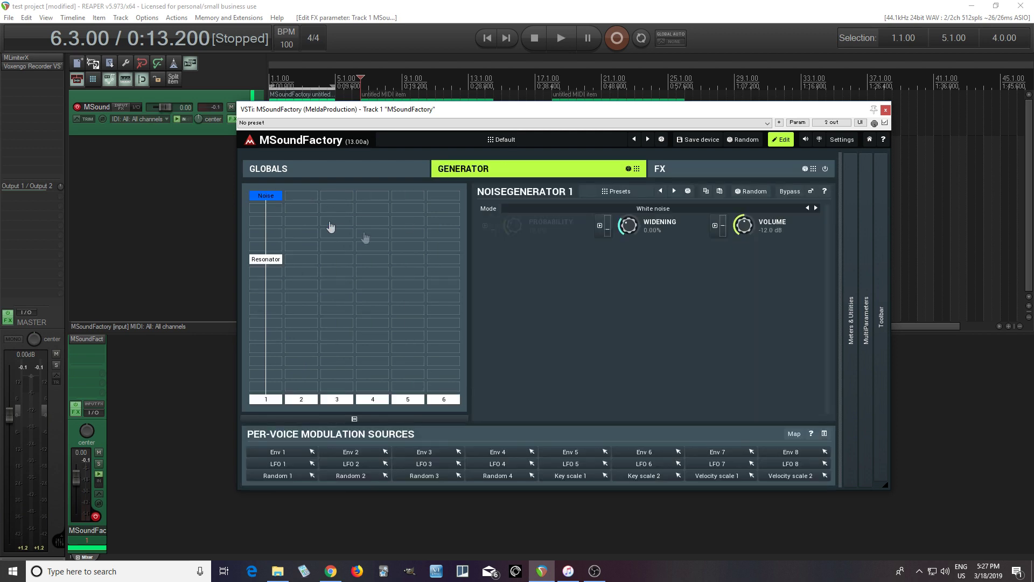
drag(658, 237, 658, 280)
click(273, 262)
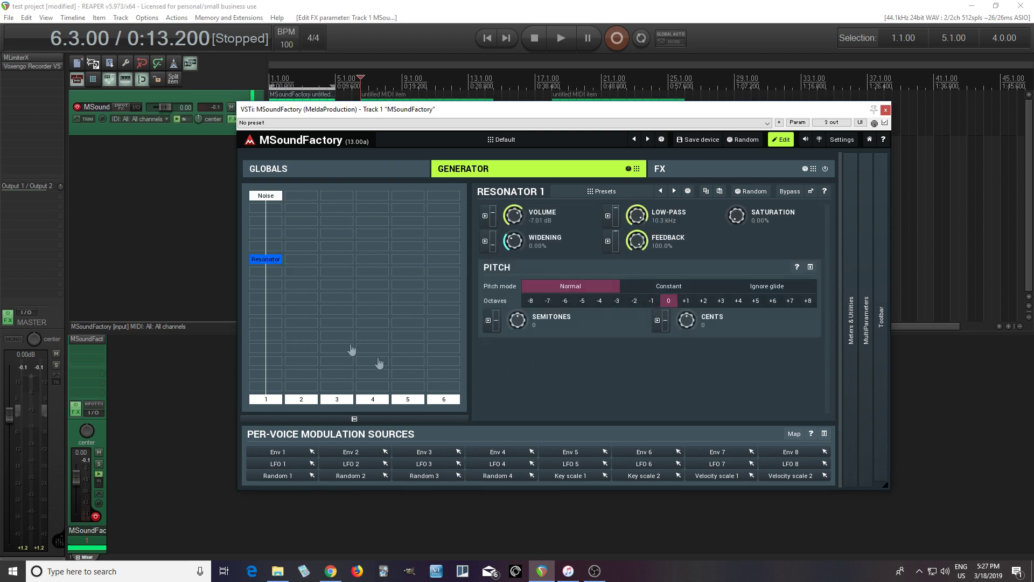
click(267, 198)
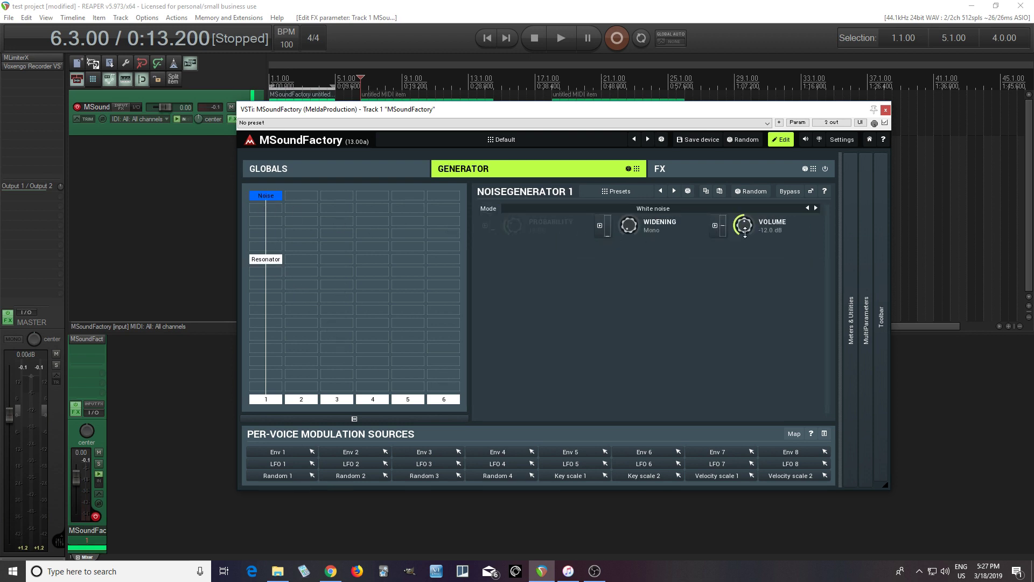
drag(744, 226, 744, 259)
Modulate noise volume with Env 1 at 52% depth: 0.15 ms attack, 50 ms decay, silent sustain
click(716, 227)
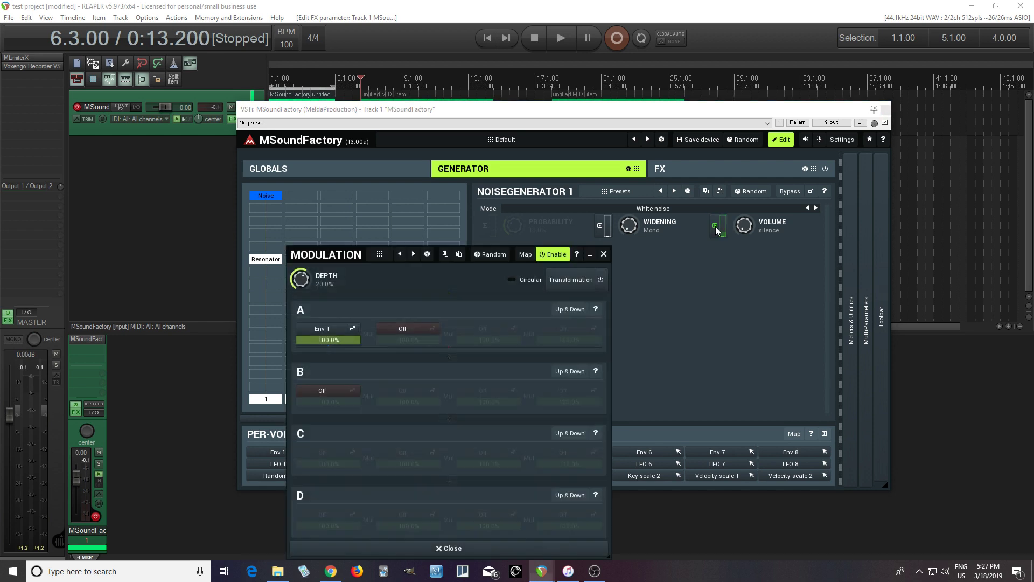
drag(301, 279, 301, 267)
click(352, 329)
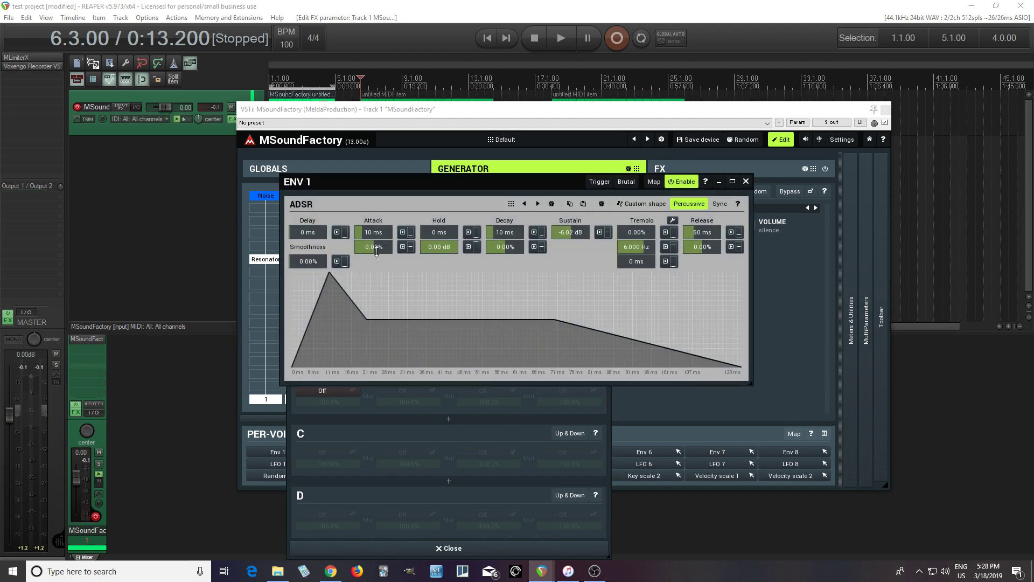
drag(293, 273, 293, 273)
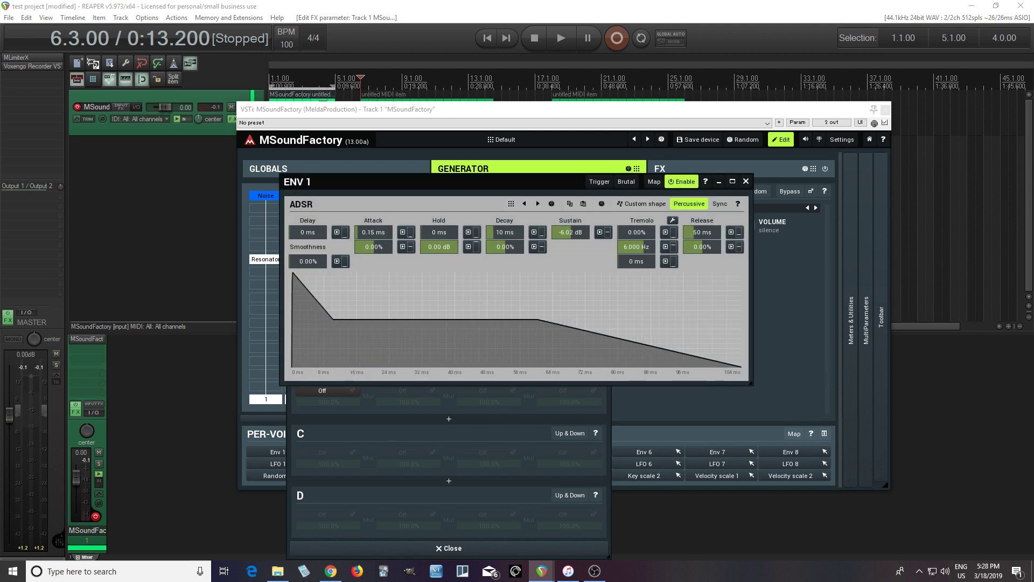
drag(553, 236, 553, 281)
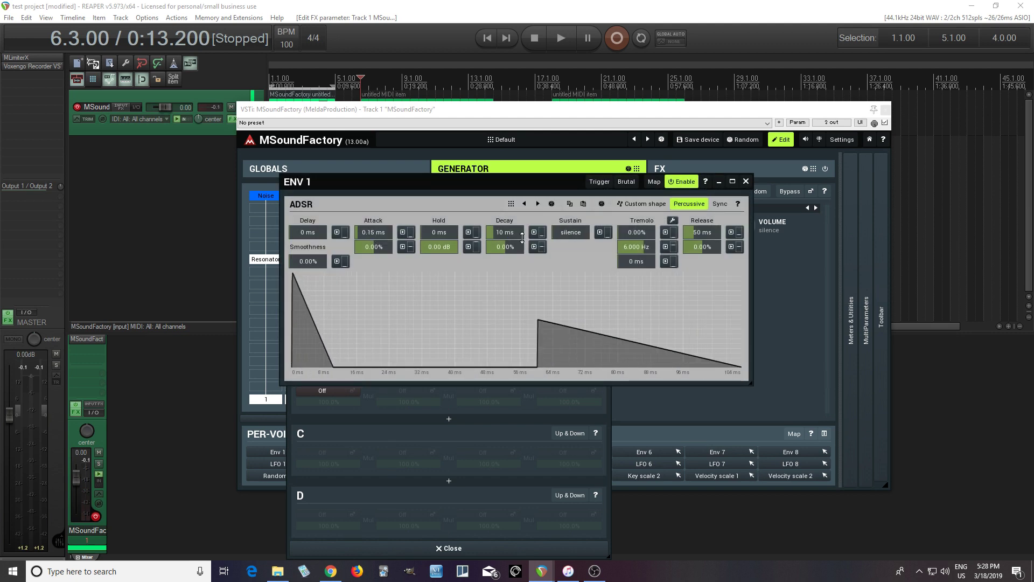
drag(505, 232, 505, 217)
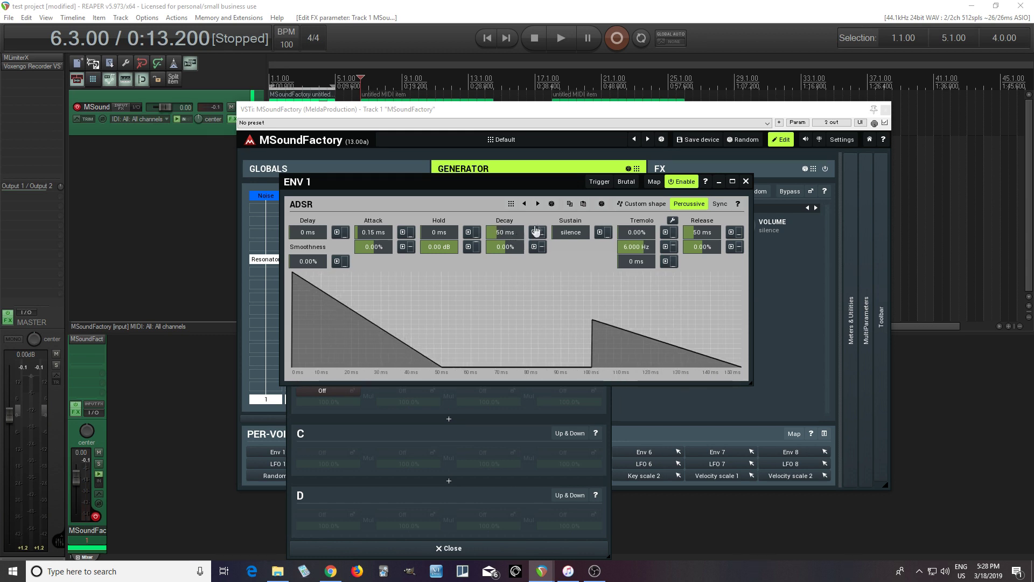
click(745, 184)
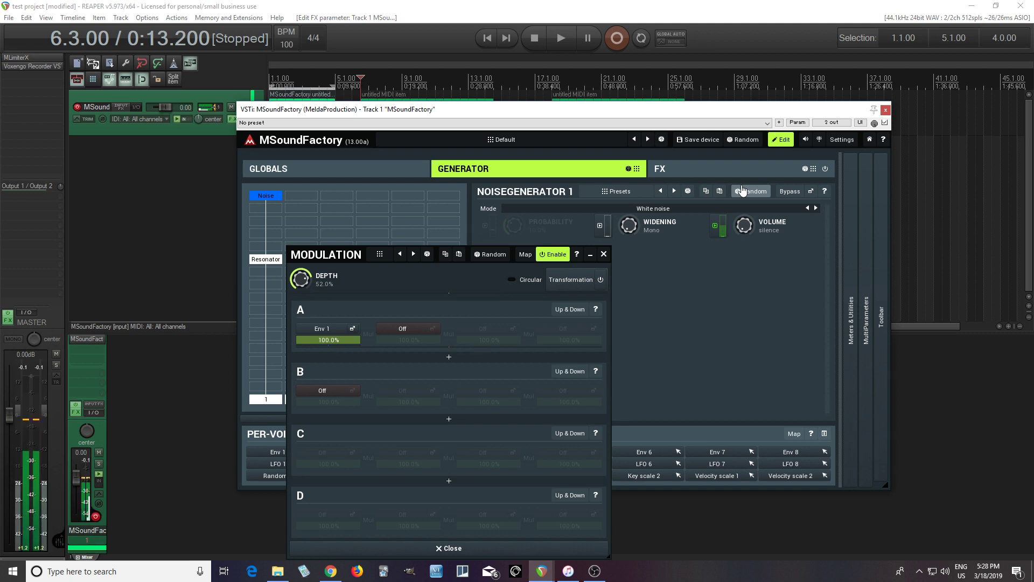
click(604, 255)
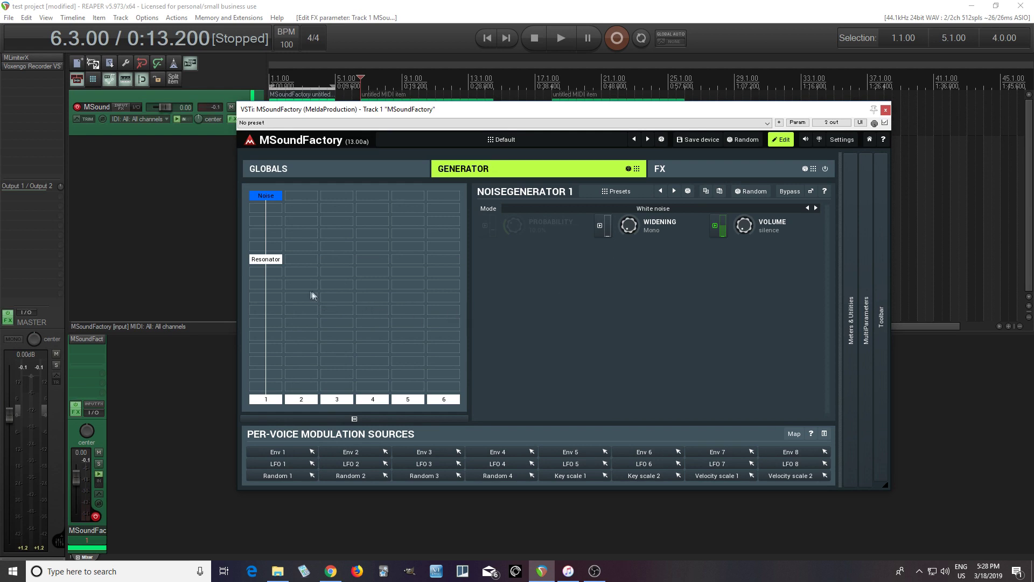
Raise the NoiseGenerator volume from silence back to -12.0 dB
click(266, 264)
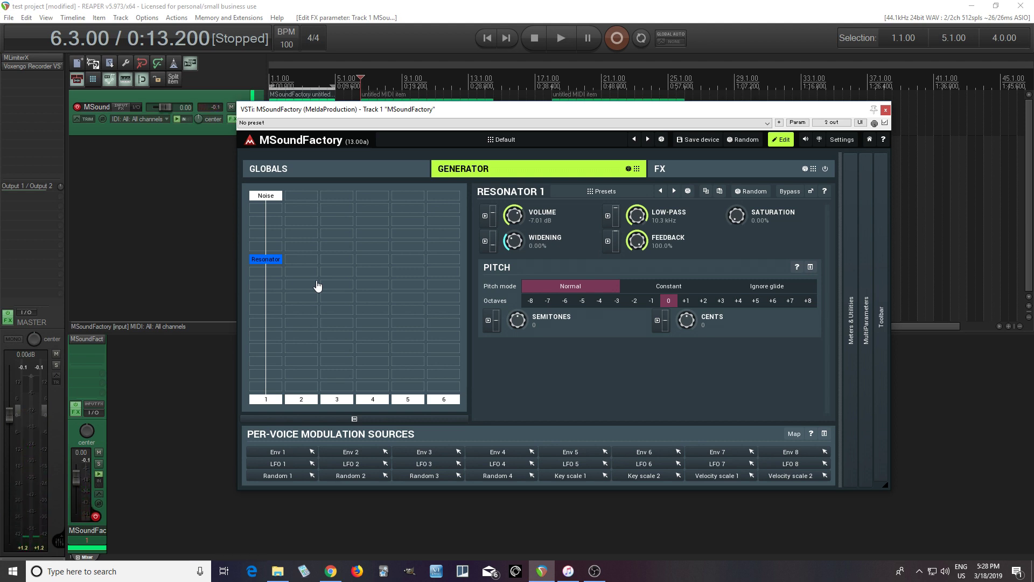
click(274, 198)
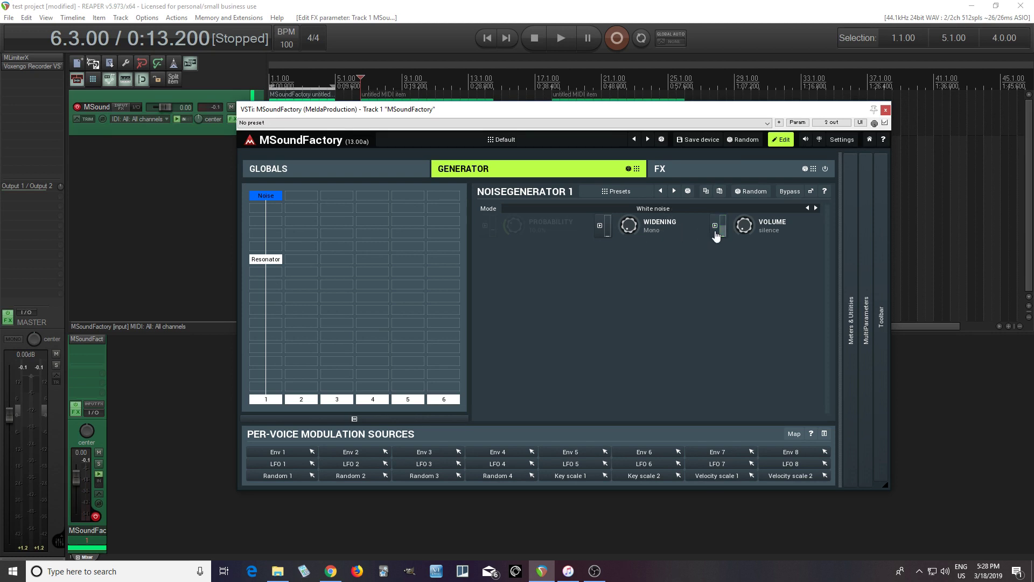
drag(753, 229, 738, 225)
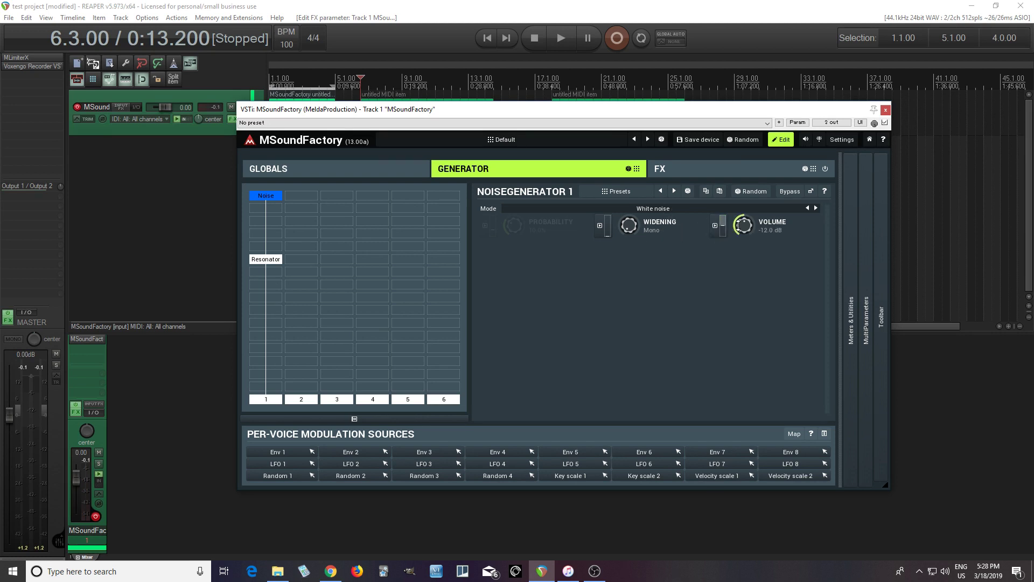
Switch the noise mode to Clicks & pops with probability just below 1%
click(647, 210)
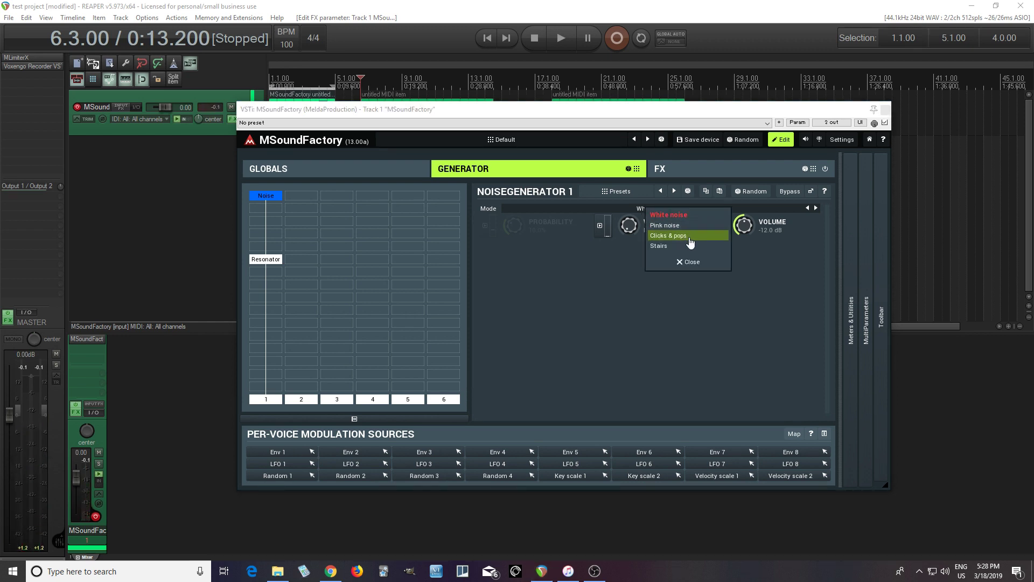
click(671, 236)
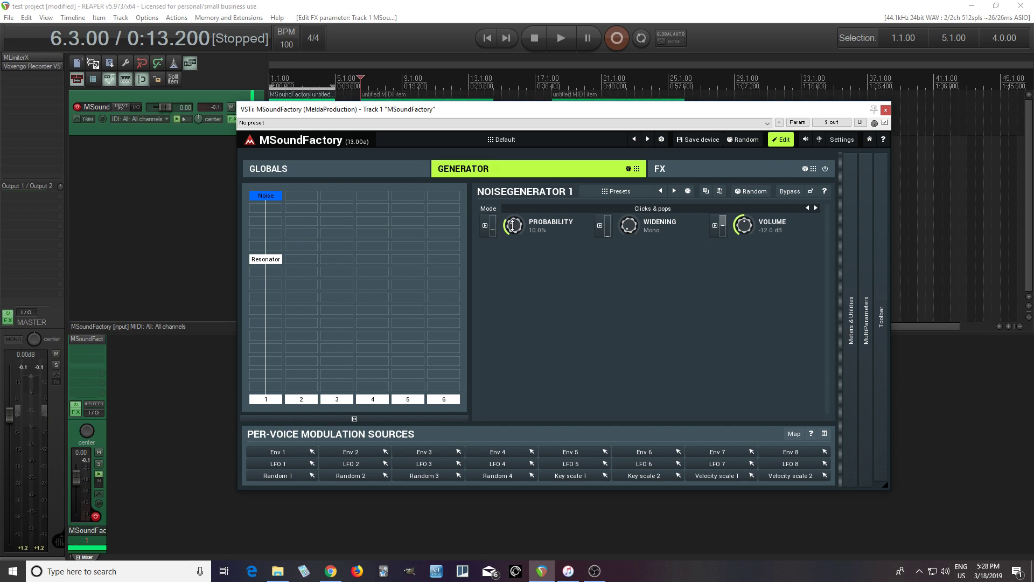
drag(513, 225, 513, 240)
drag(513, 240, 513, 239)
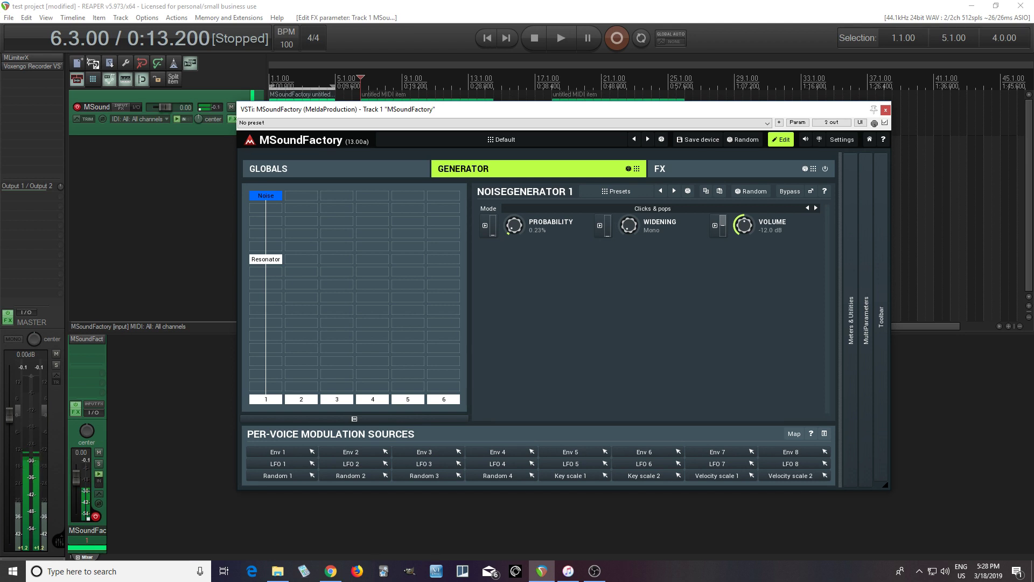
mouse_move(513, 239)
mouse_down()
mouse_move(513, 226)
mouse_move(513, 237)
mouse_up()
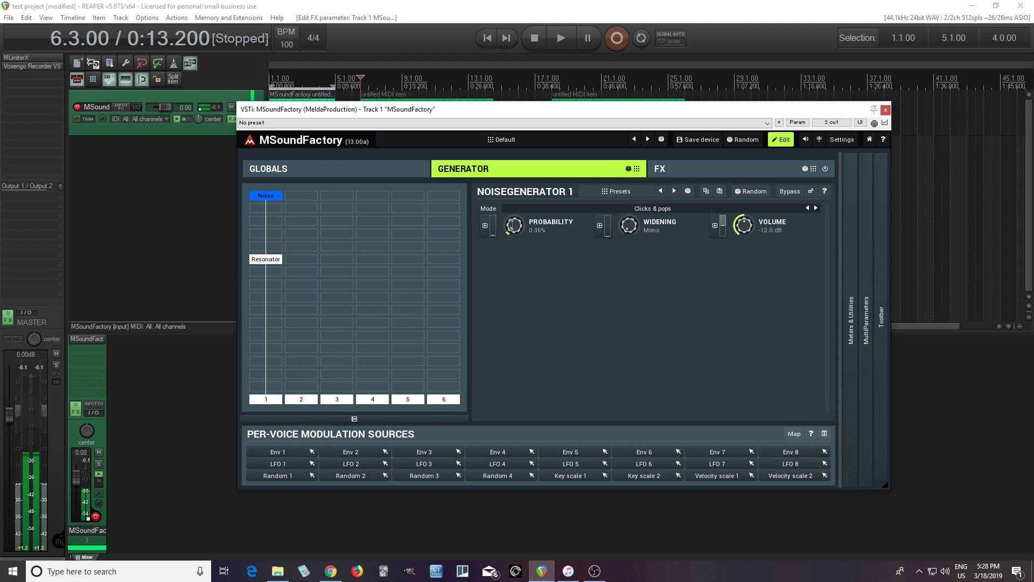
Change the noise mode to Stairs at 0.32% probability and bring up the Noise plugin settings
click(669, 214)
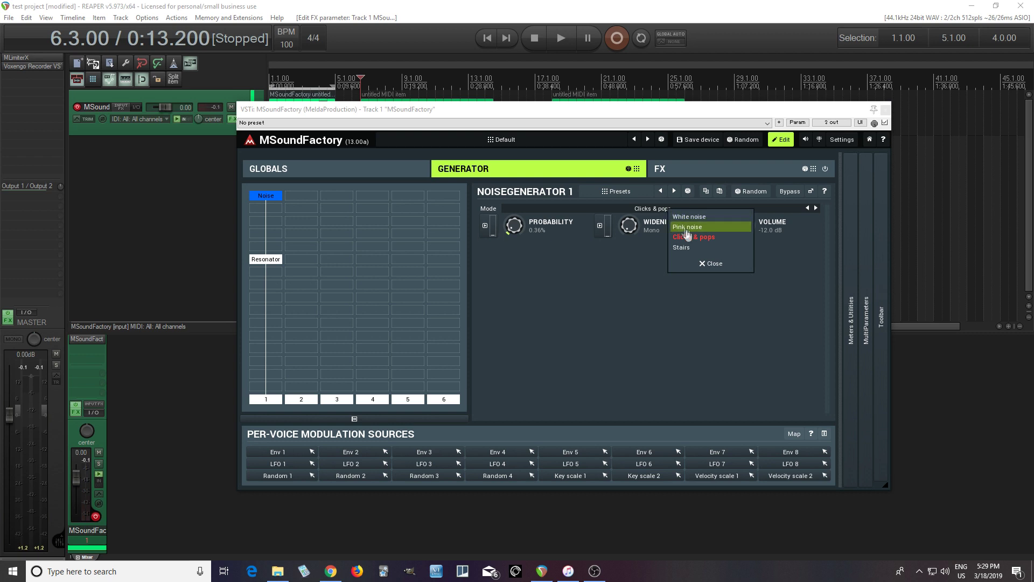
click(690, 249)
drag(511, 227, 511, 232)
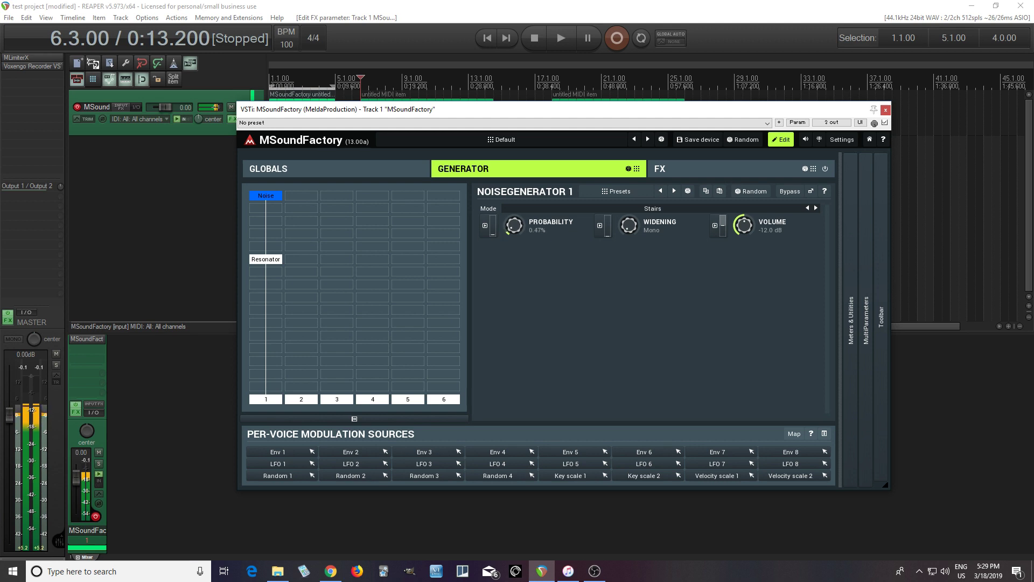
right_click(271, 201)
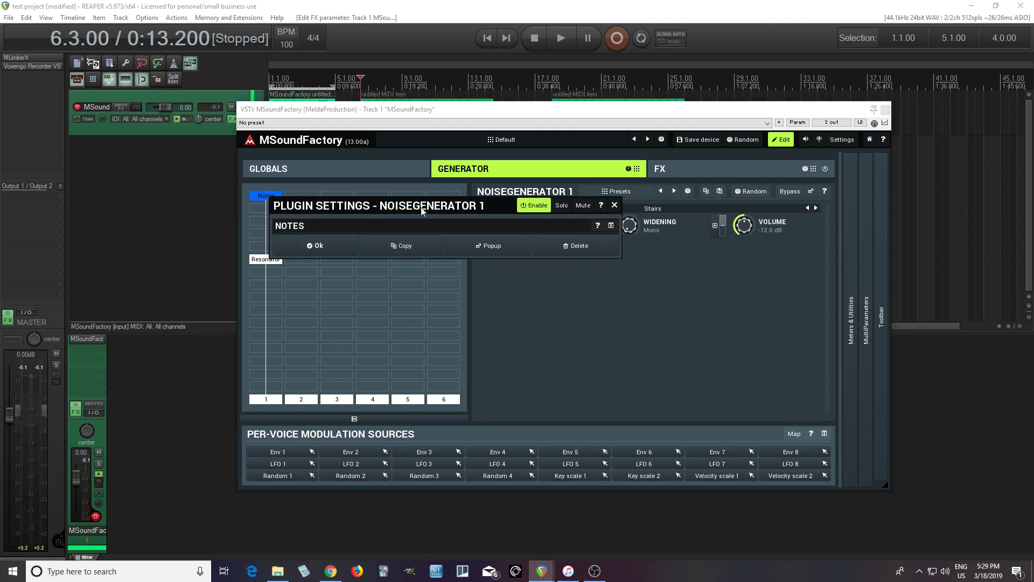
Replace the Noise module with a Drum Sampler in the first slot
click(579, 247)
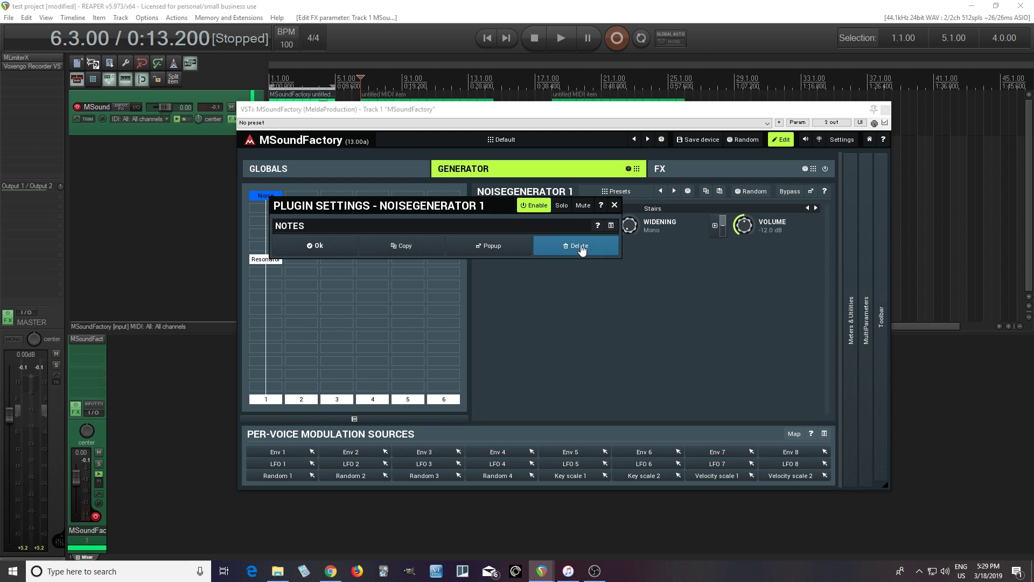
click(270, 202)
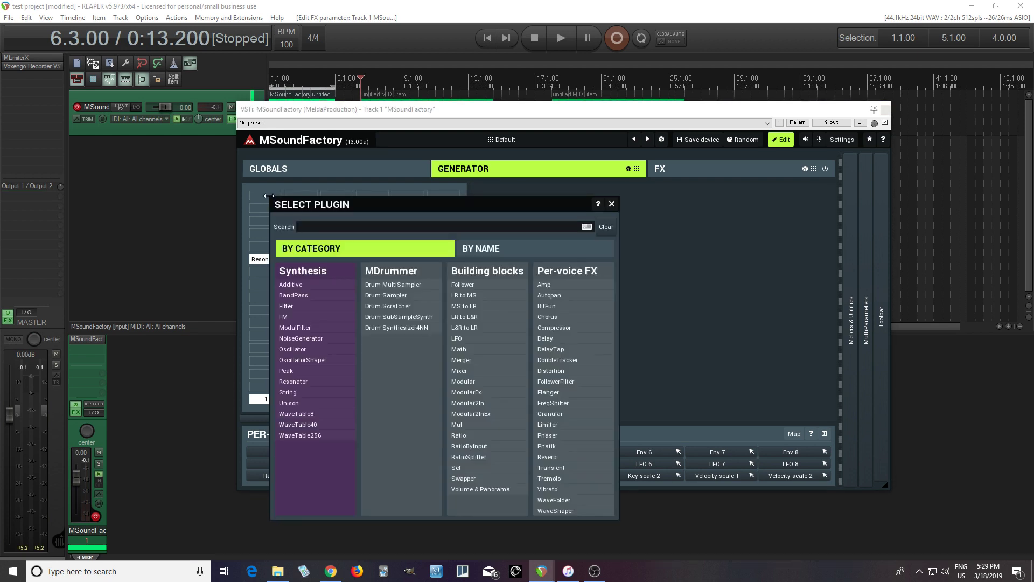
click(418, 297)
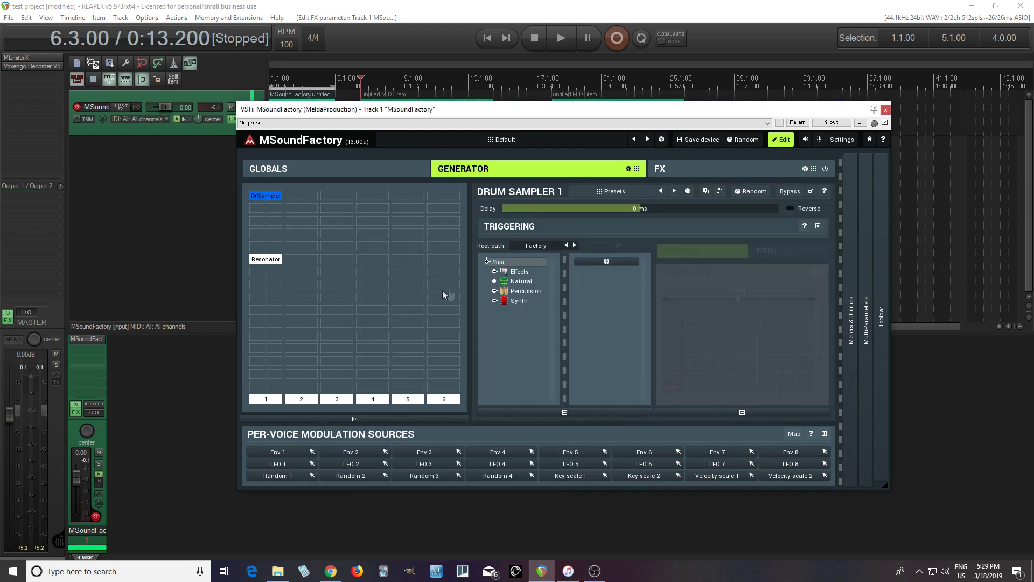
Audition the Natural snare samples Snare 004, 005 and 007
click(497, 282)
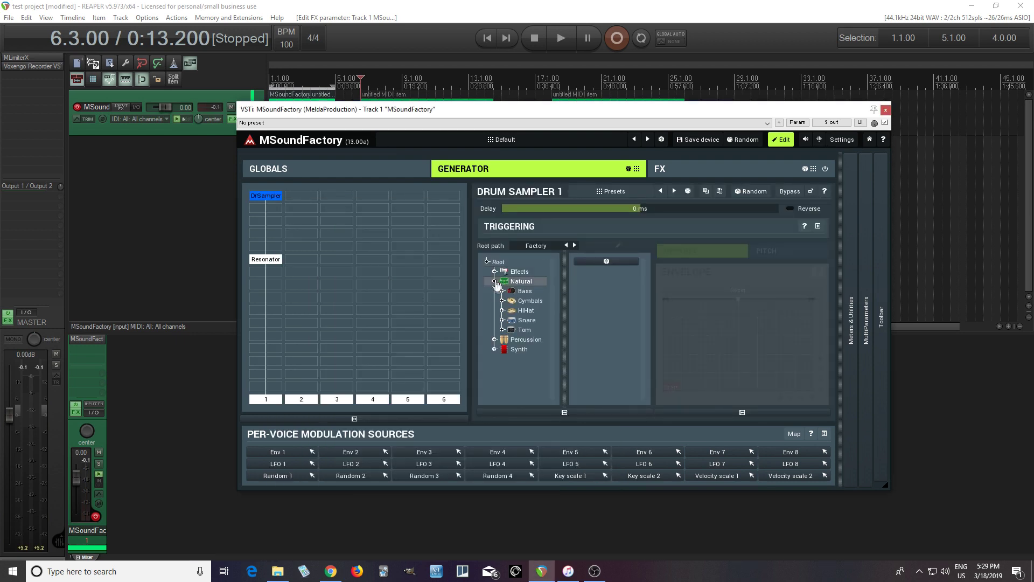
click(525, 321)
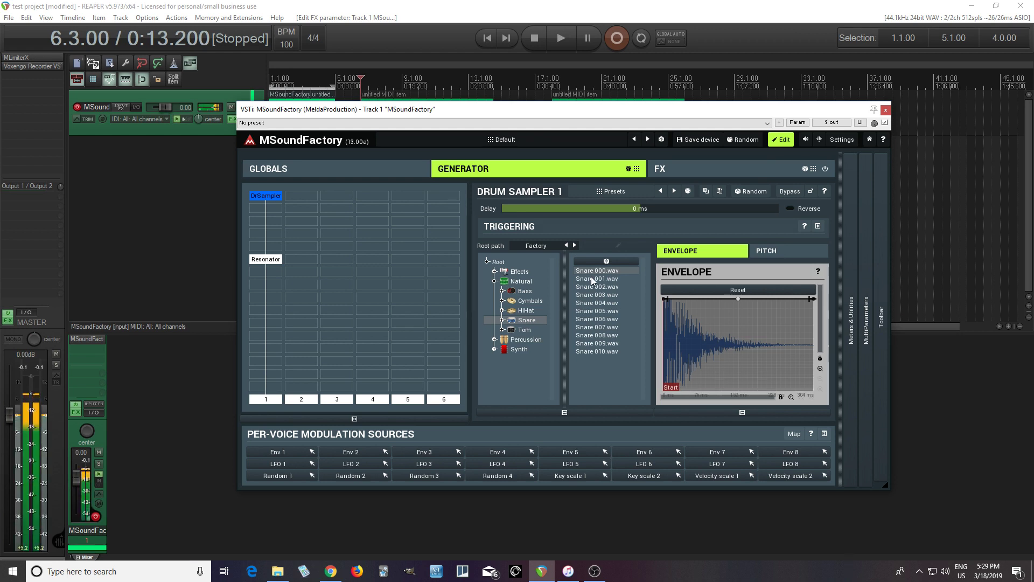
click(612, 304)
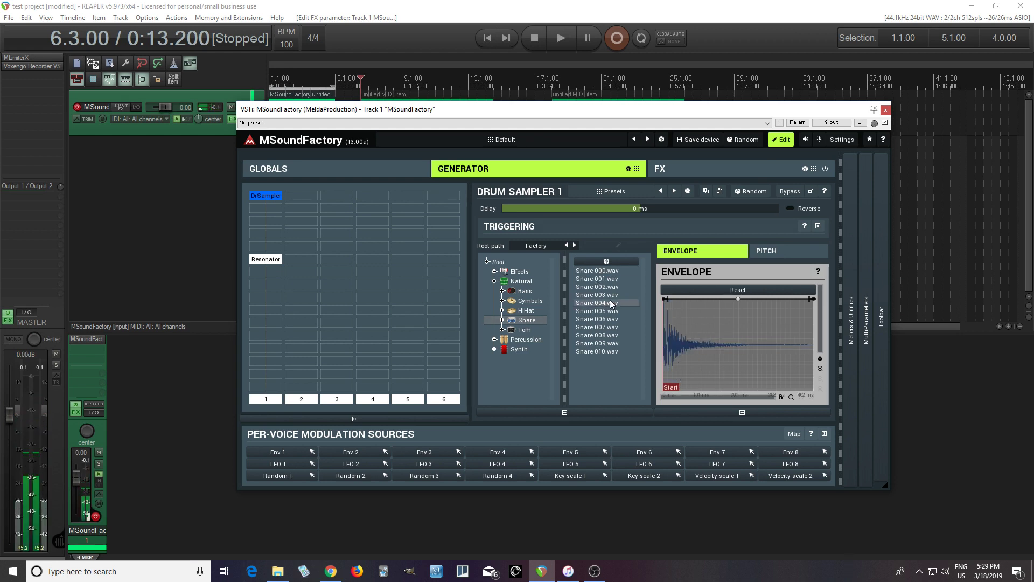
click(613, 311)
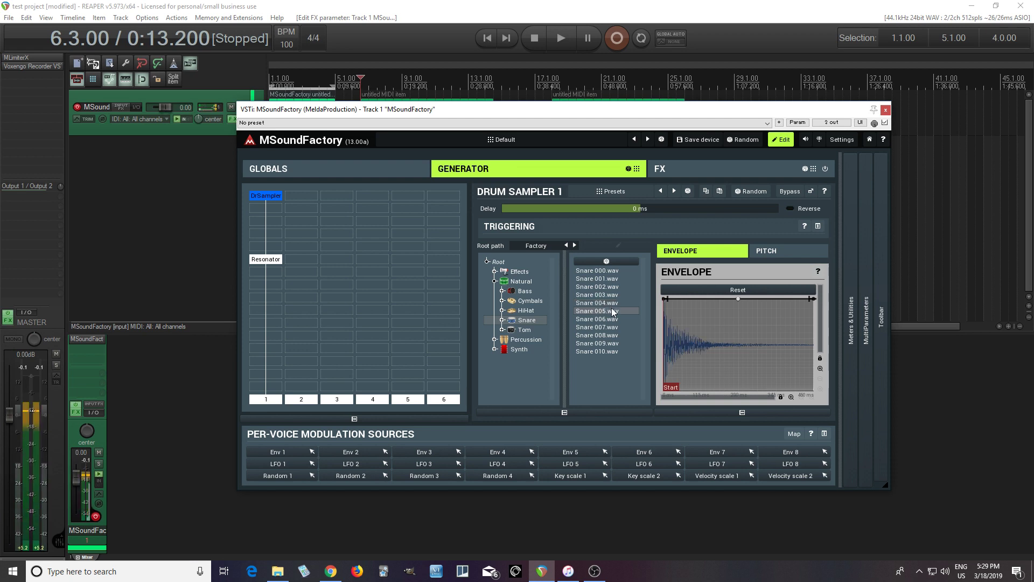
click(613, 328)
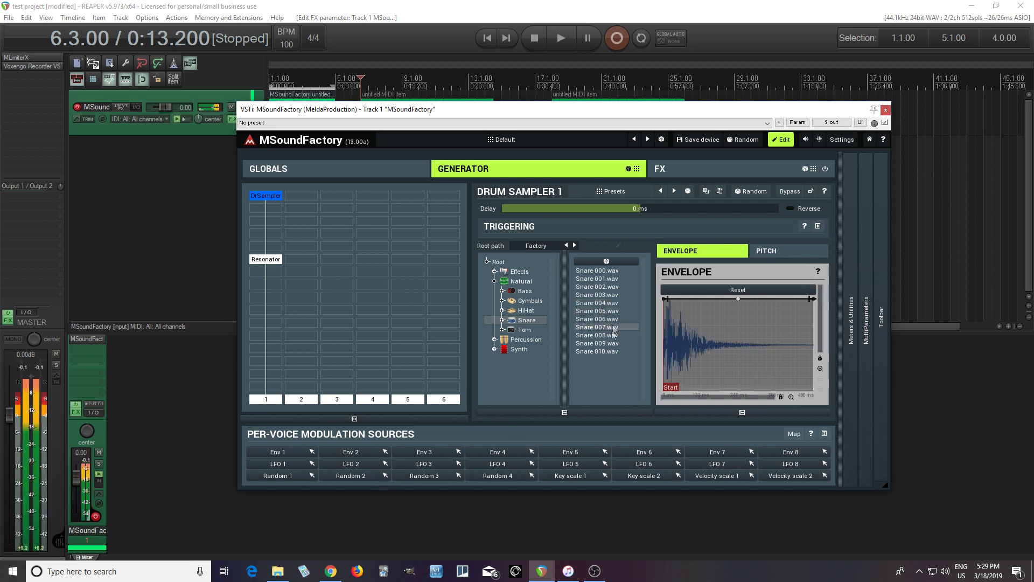
Audition closed hi-hats Closed 001 and 007, then bass drums Bass 003 and 013
click(520, 311)
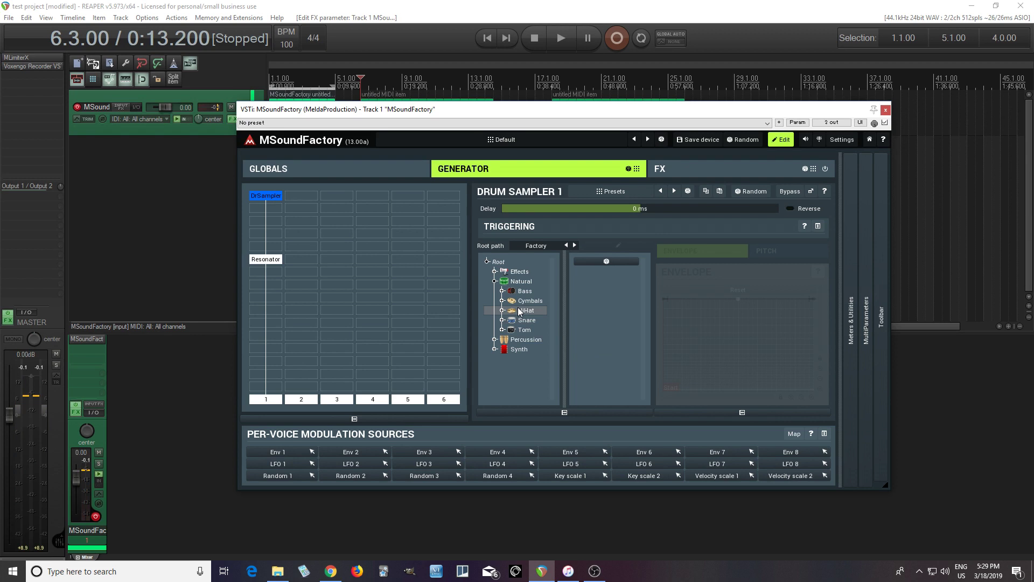
click(501, 311)
click(534, 321)
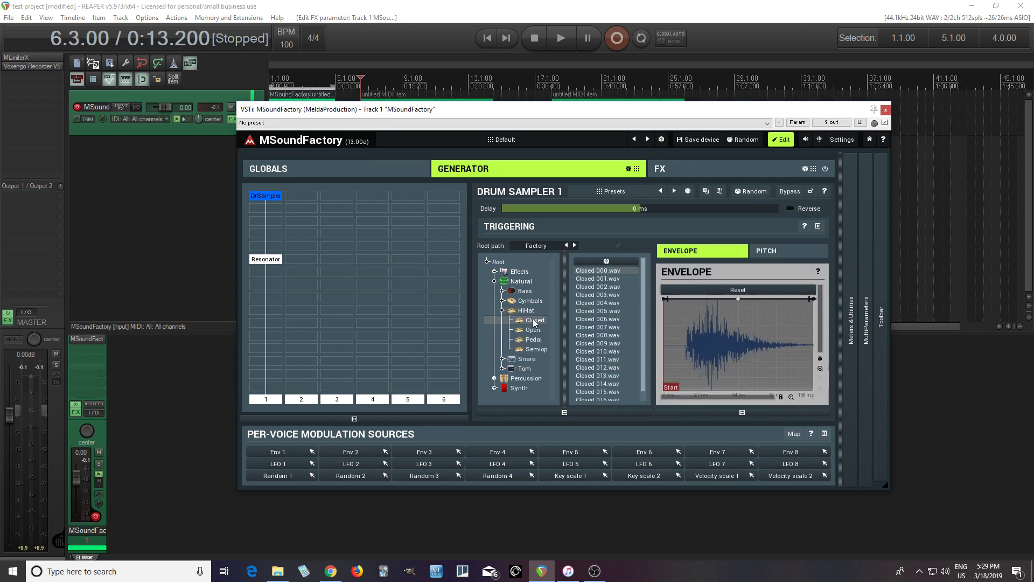
click(594, 280)
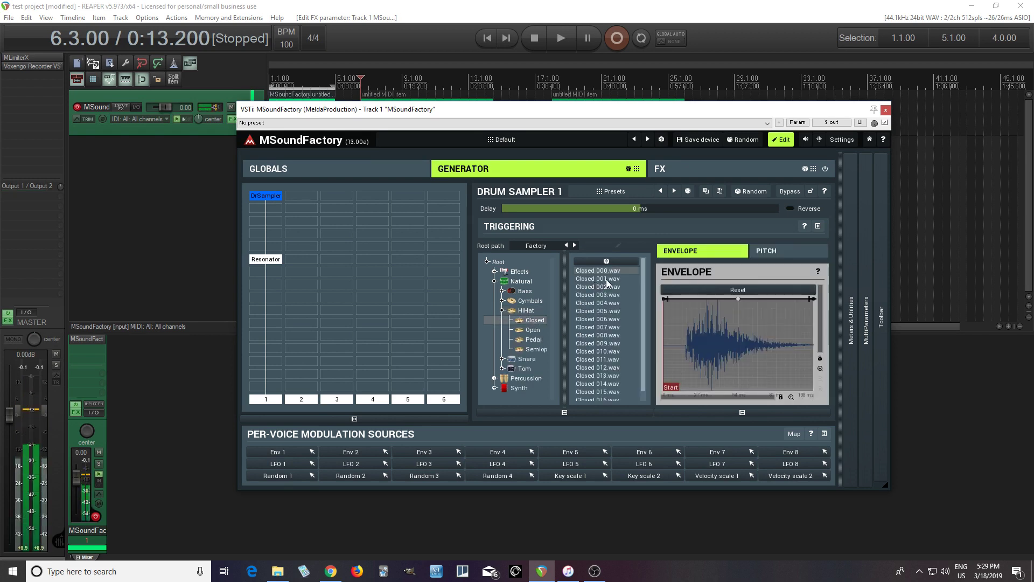
click(598, 327)
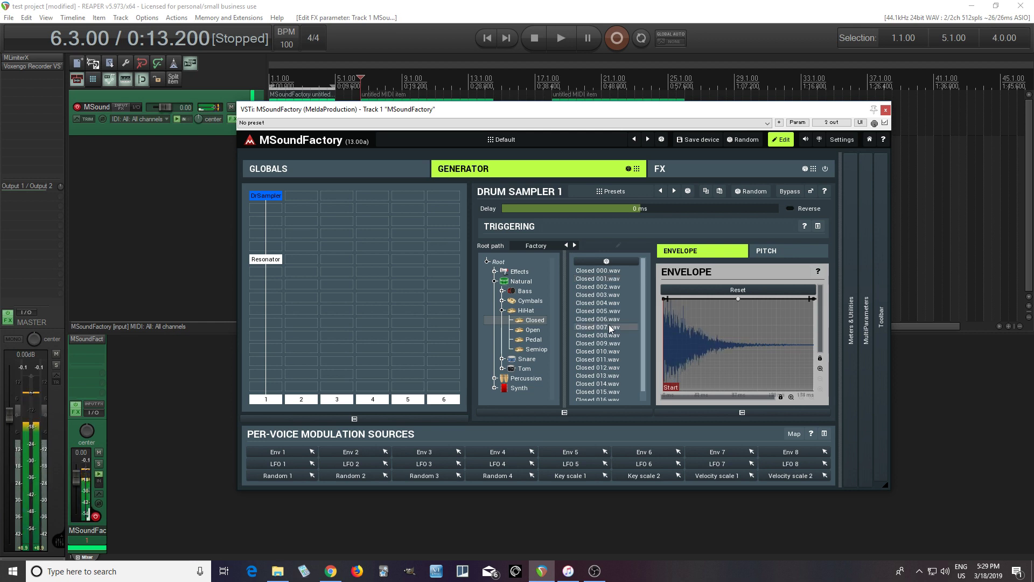
click(509, 294)
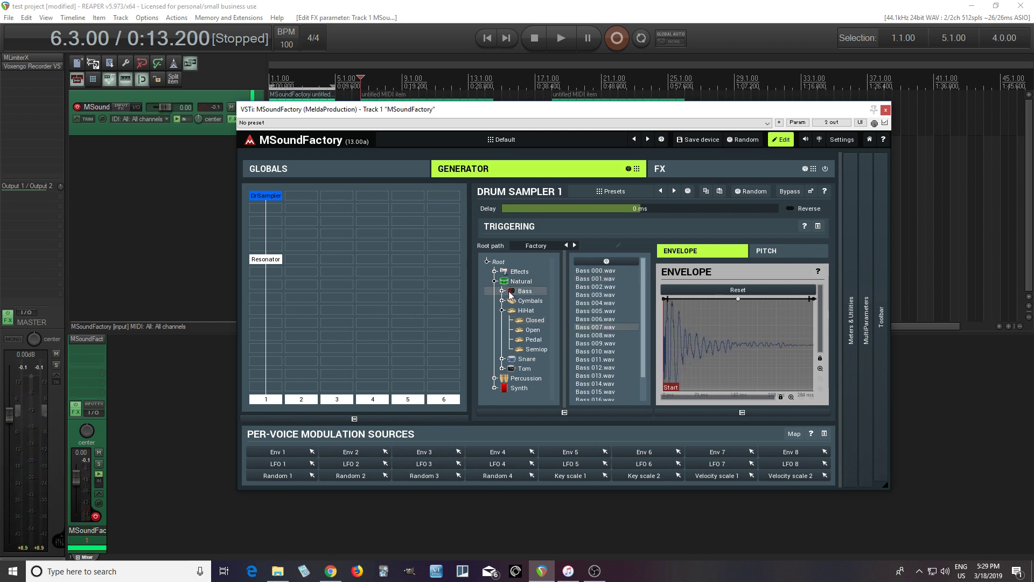
click(604, 294)
click(607, 377)
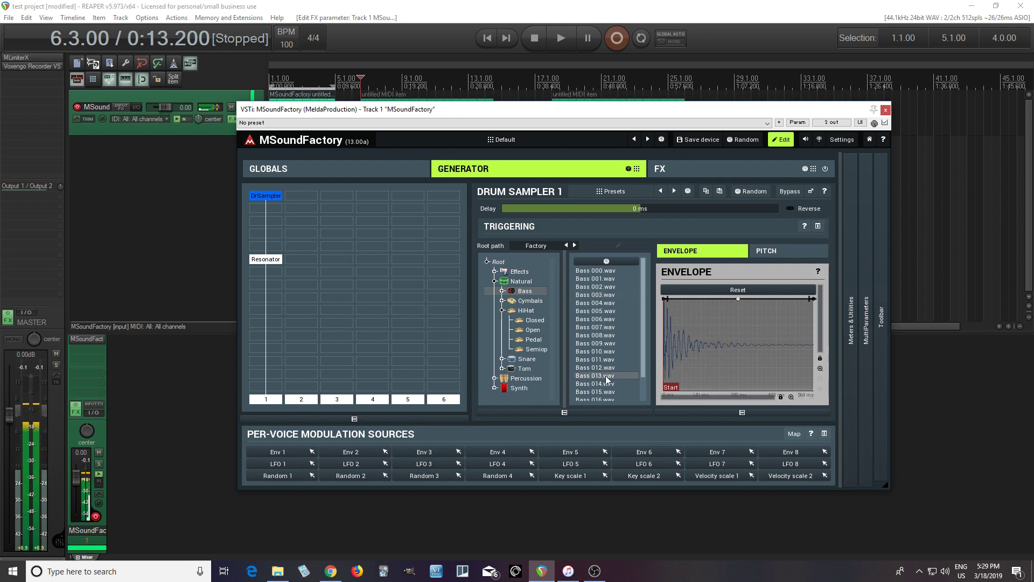
Audition Ball_Bounce and Bang 1 in Effects, then load Beer_Can.wav into the sampler
click(494, 282)
click(494, 272)
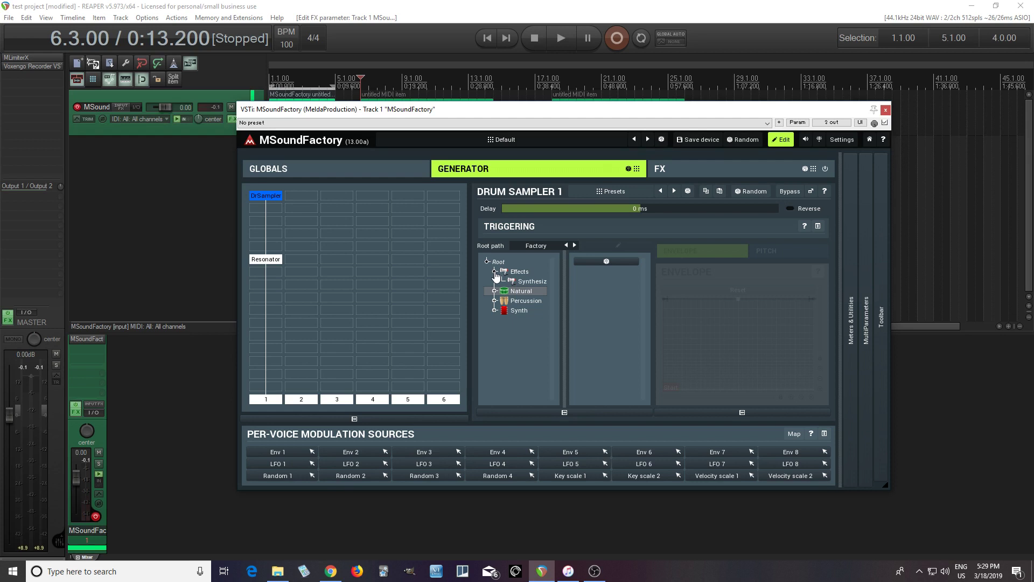
click(514, 274)
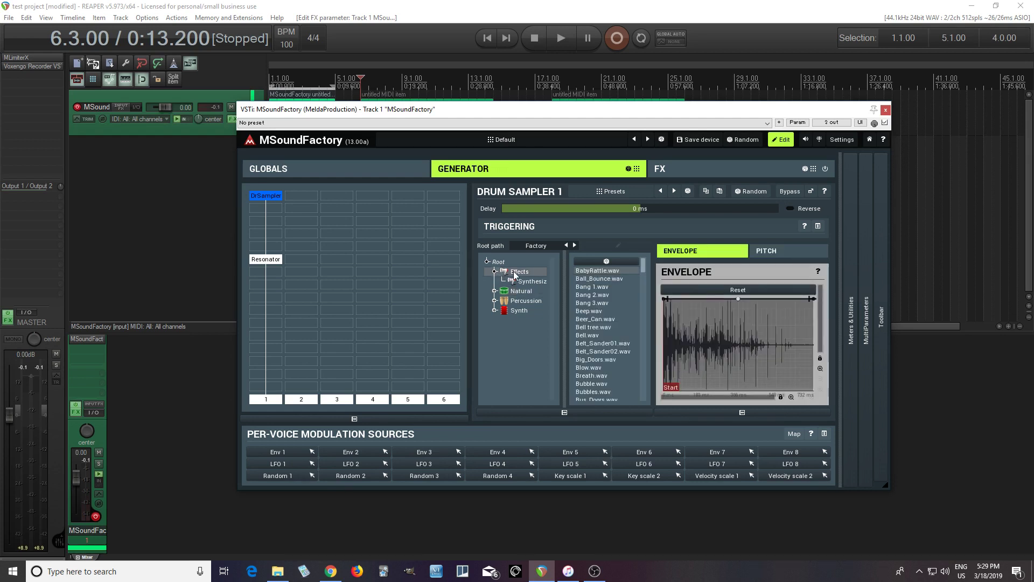
click(622, 278)
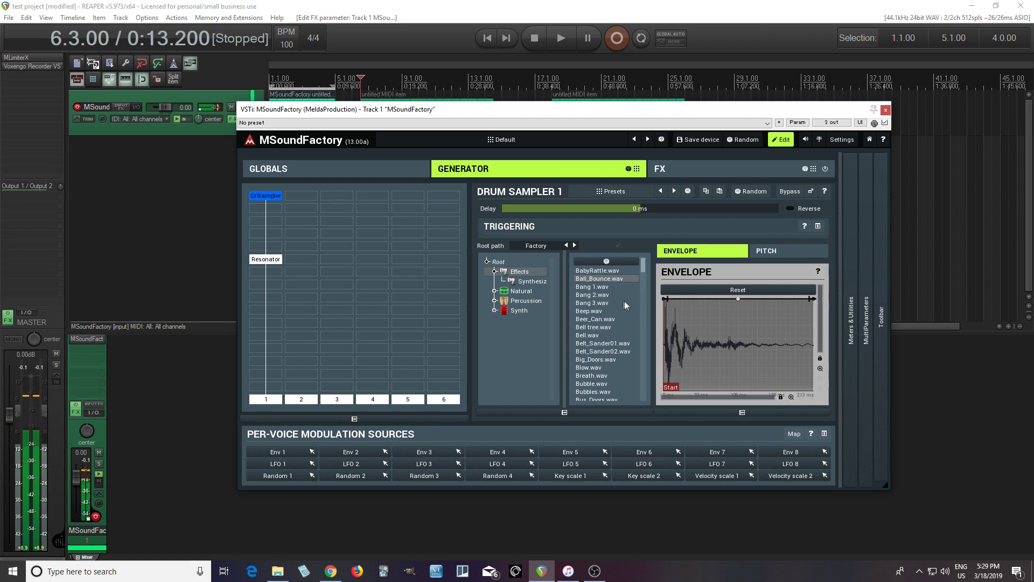
click(611, 288)
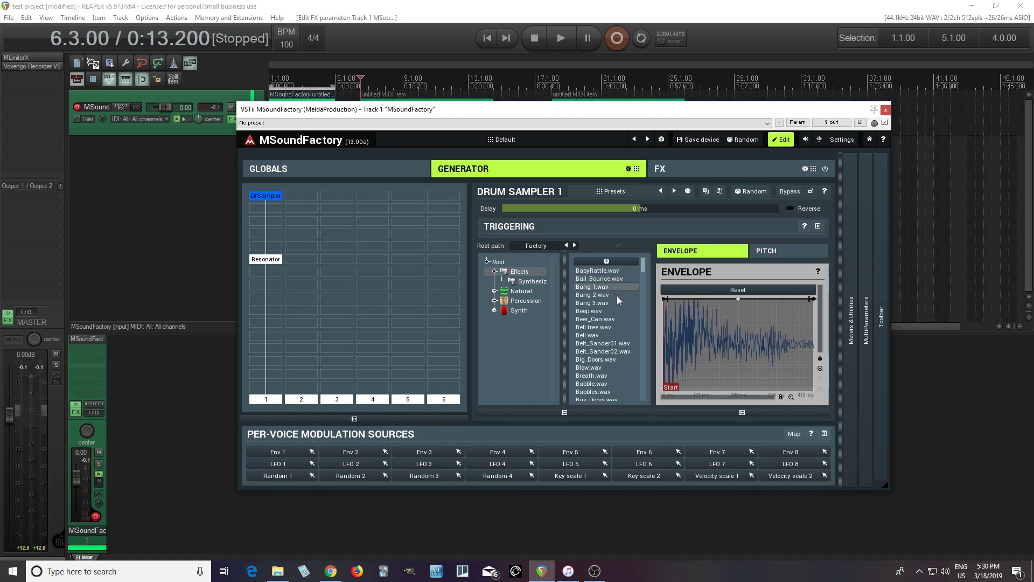
click(617, 319)
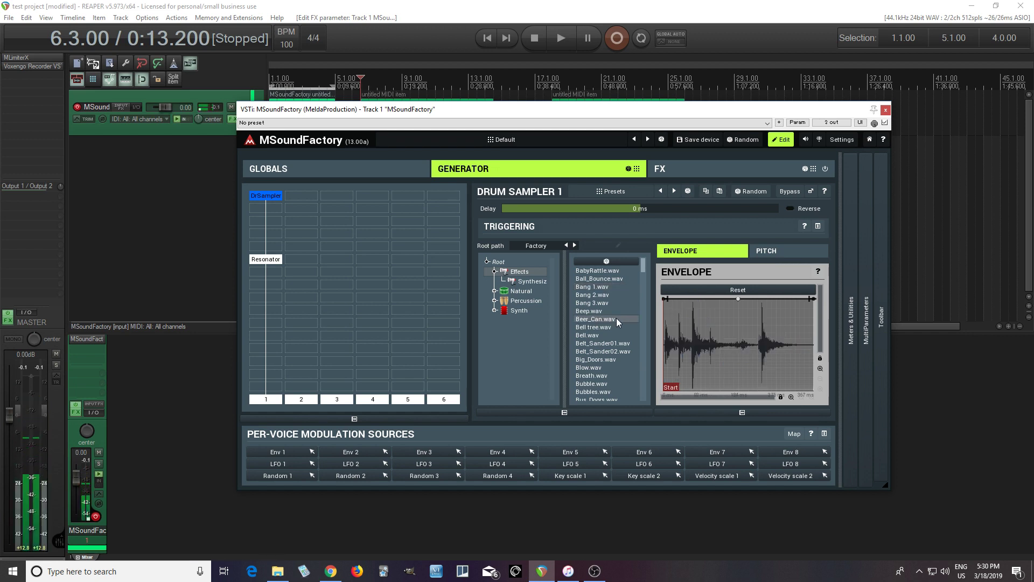
Check the Resonator, then bring up Drum Sampler 1's plugin settings
click(276, 265)
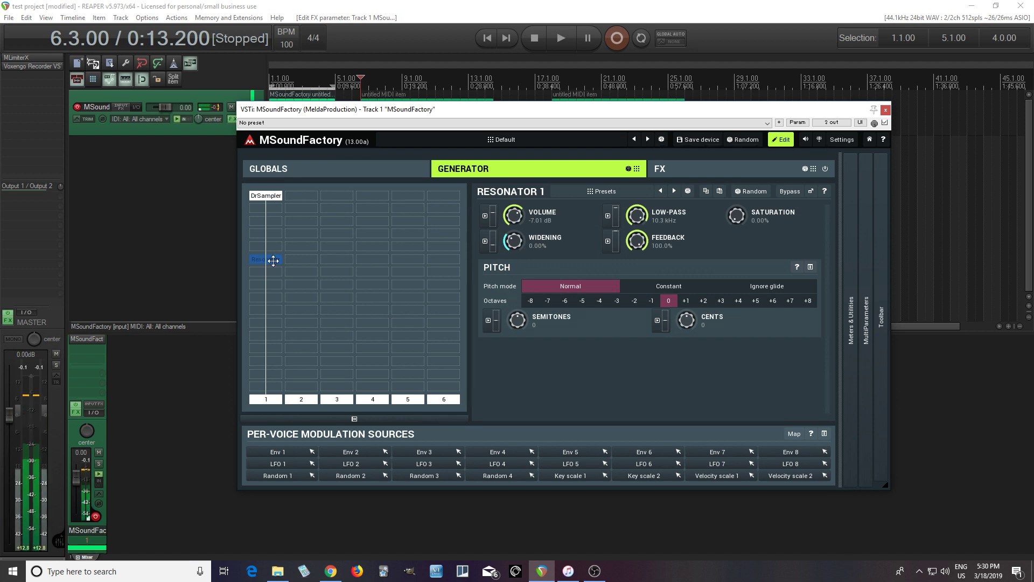
click(279, 213)
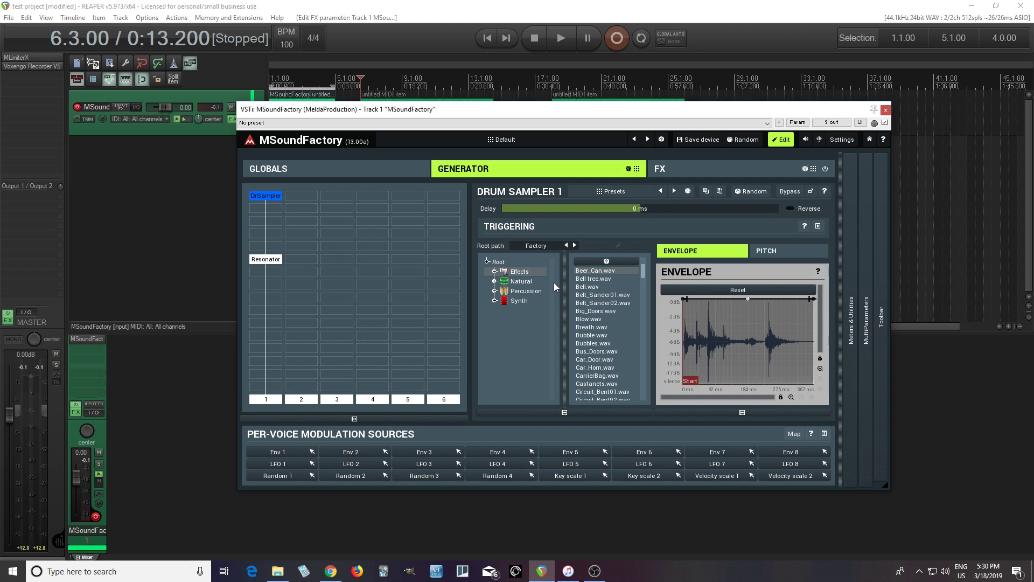
right_click(276, 200)
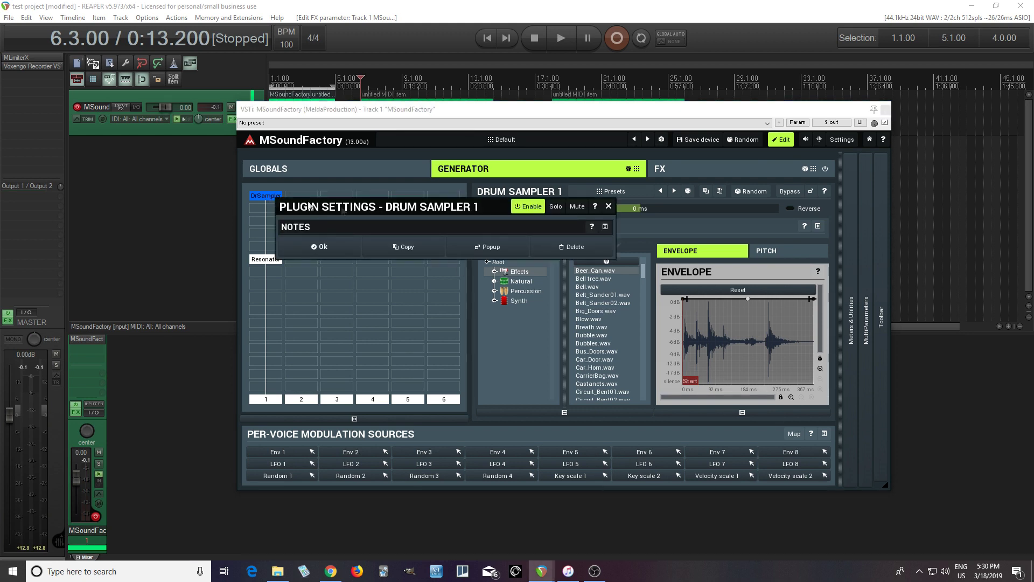
Replace the Drum Sampler with a Drum Synthesizer4NN using the Snare template
click(571, 250)
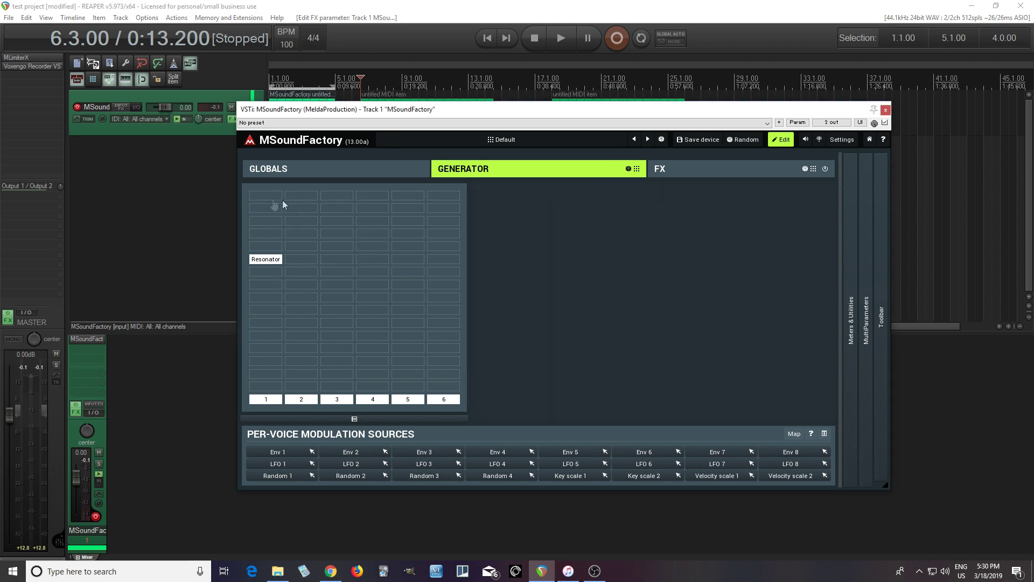
click(263, 202)
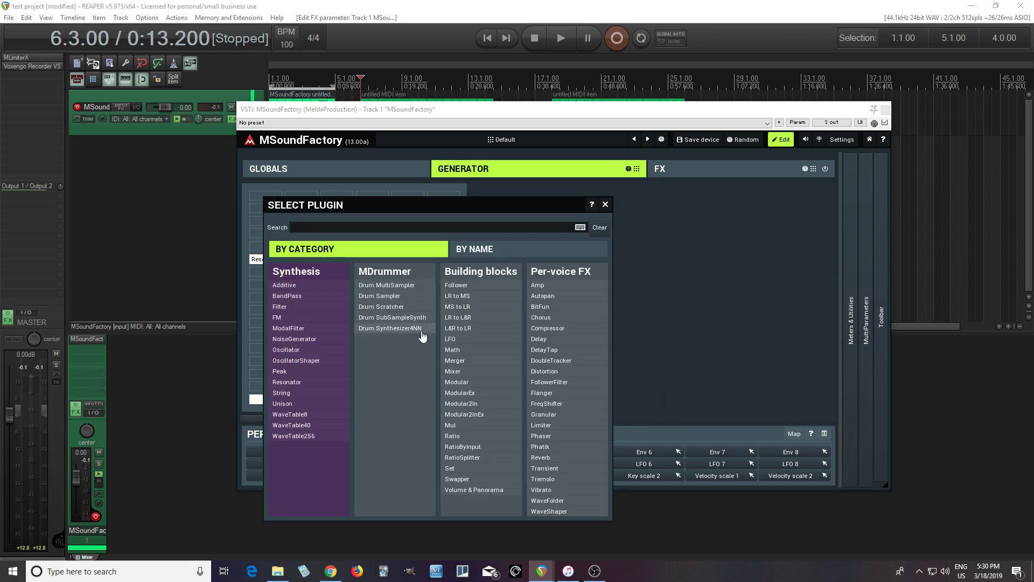
click(390, 328)
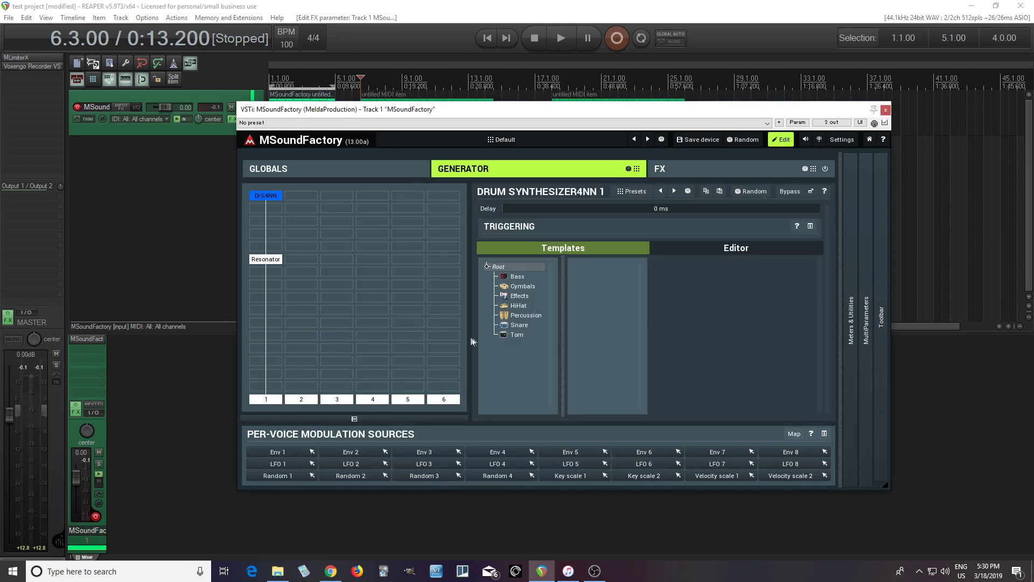
click(505, 325)
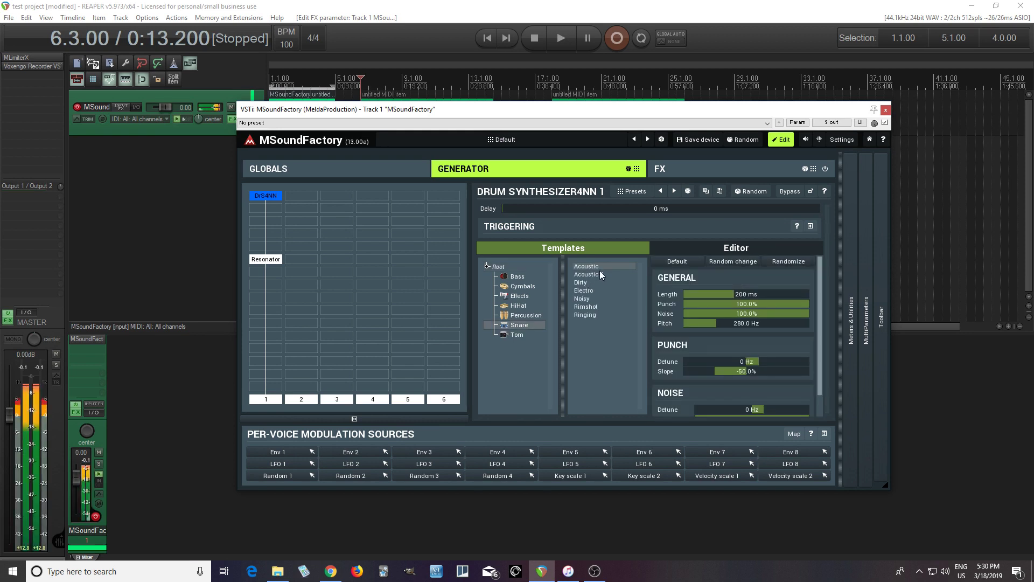
Glance at the Resonator, then show the drum synth's Editor mixer
click(264, 261)
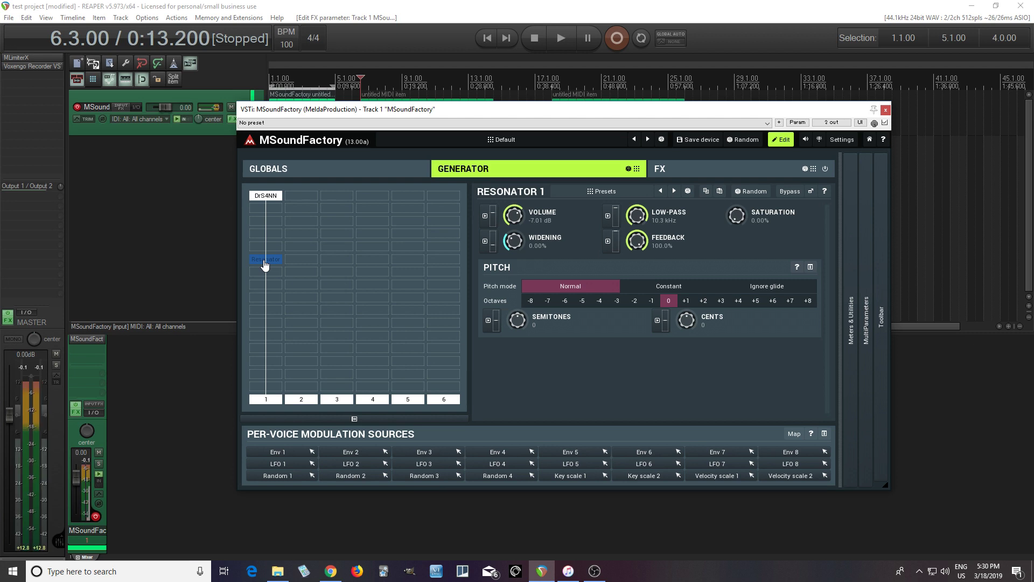
click(269, 196)
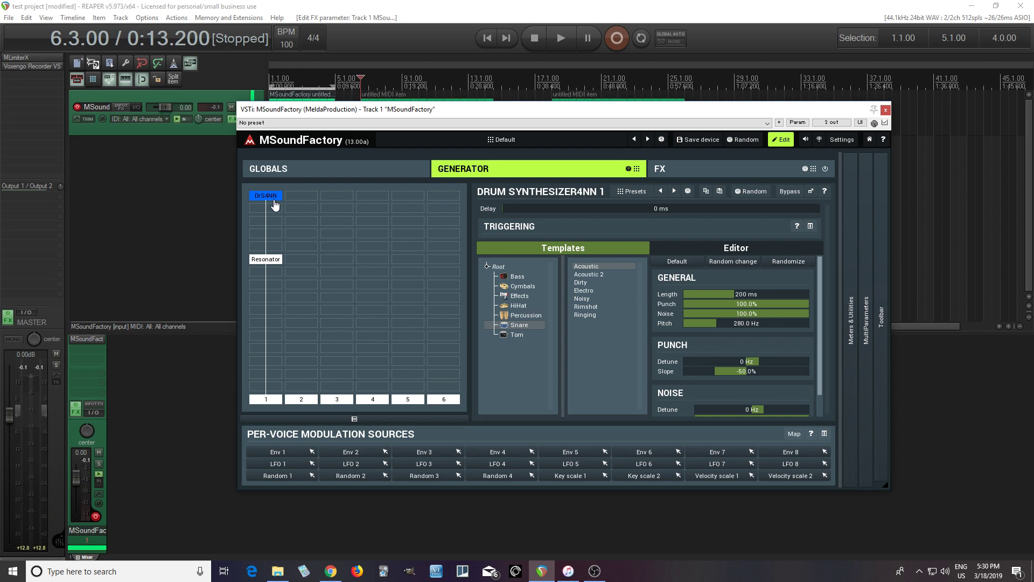
click(724, 250)
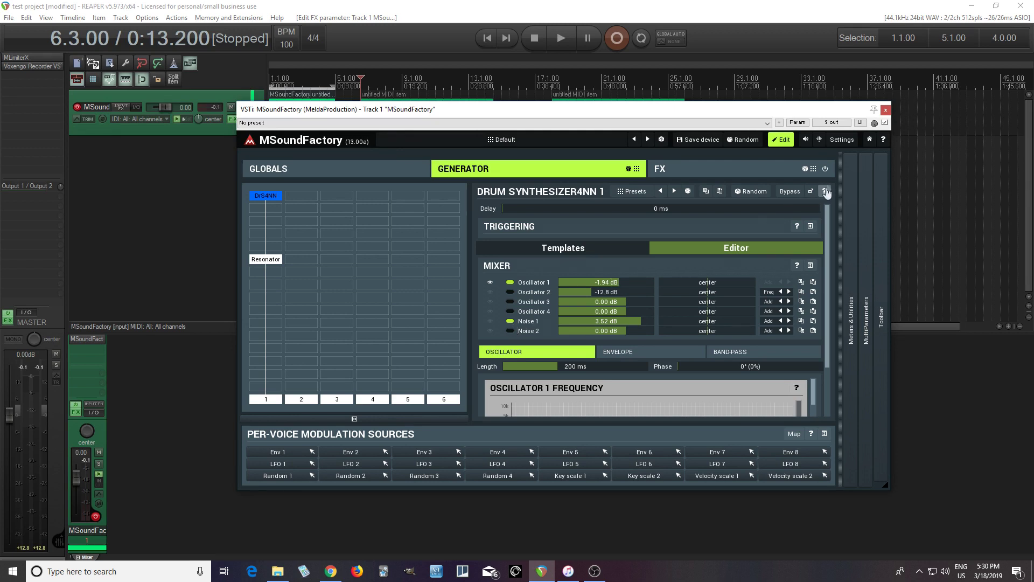
Detach the drum synth into a larger window, mute Noise 1 and reset Oscillator 1 to 0 dB
click(811, 191)
drag(402, 195, 398, 110)
drag(711, 287, 711, 487)
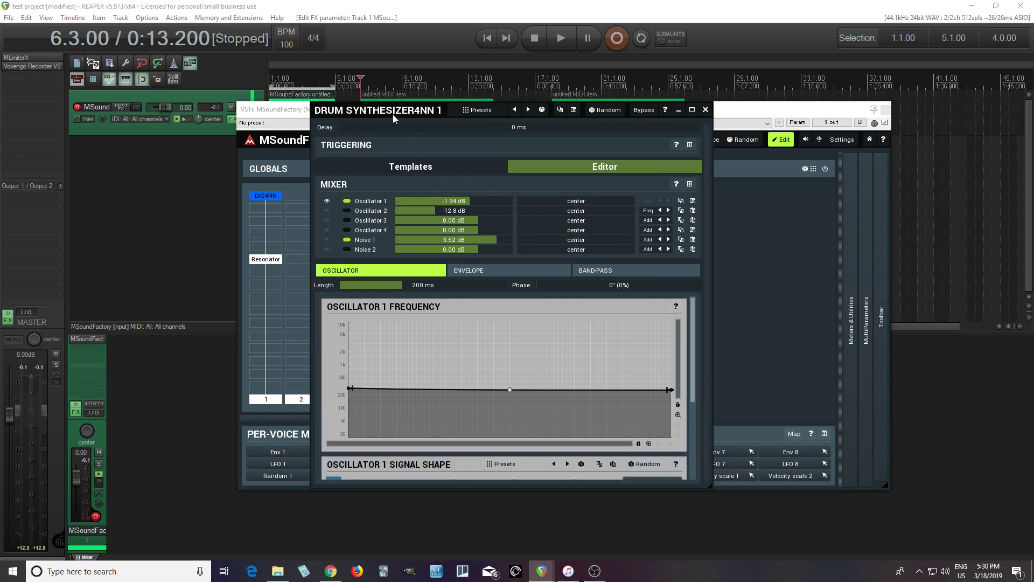
drag(394, 118, 399, 51)
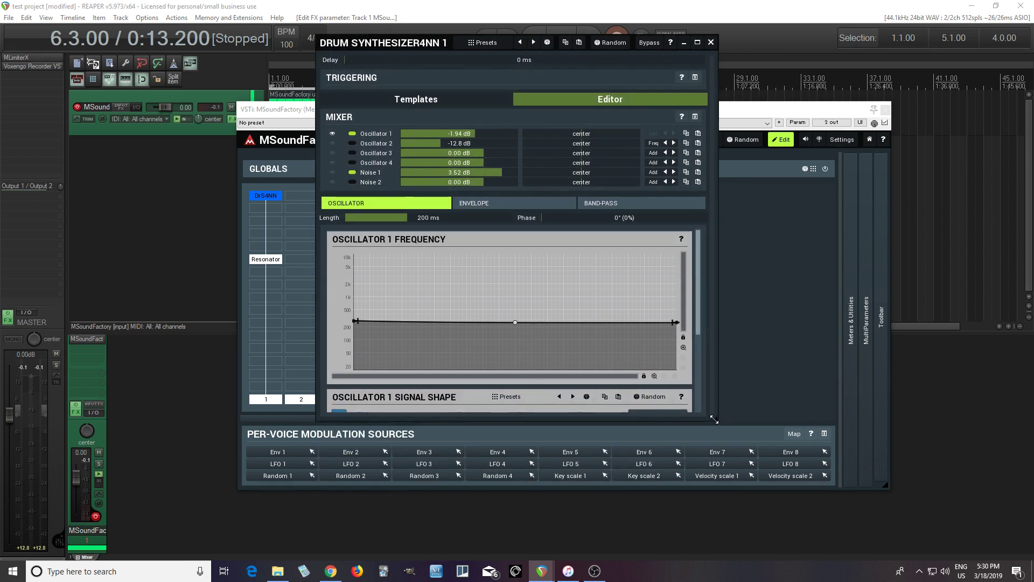
drag(714, 418, 724, 553)
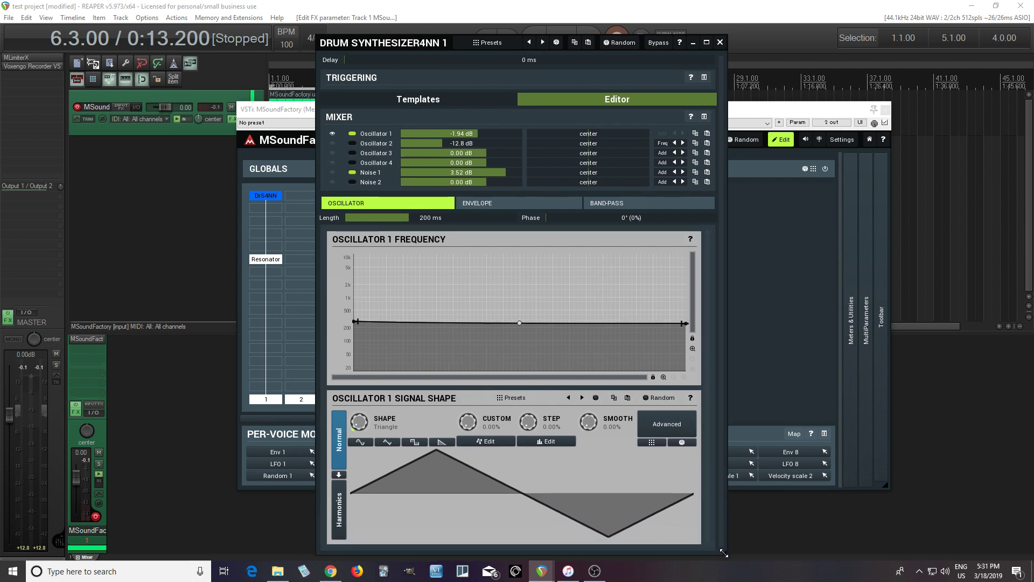
click(353, 172)
double_click(484, 133)
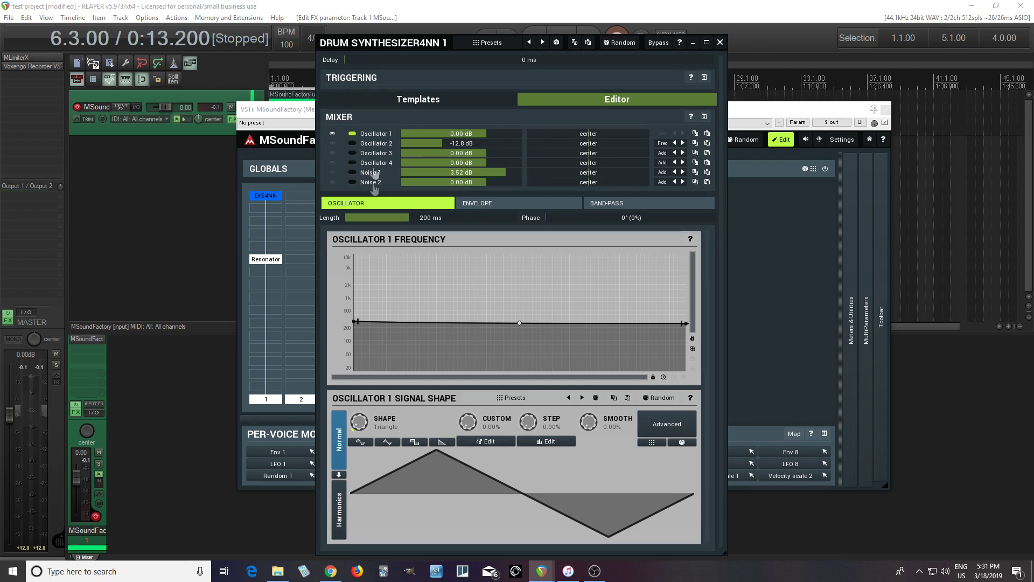
Make Oscillator 1's frequency fall linearly from about 10 kHz to 20 Hz with a sine wave
mouse_move(354, 321)
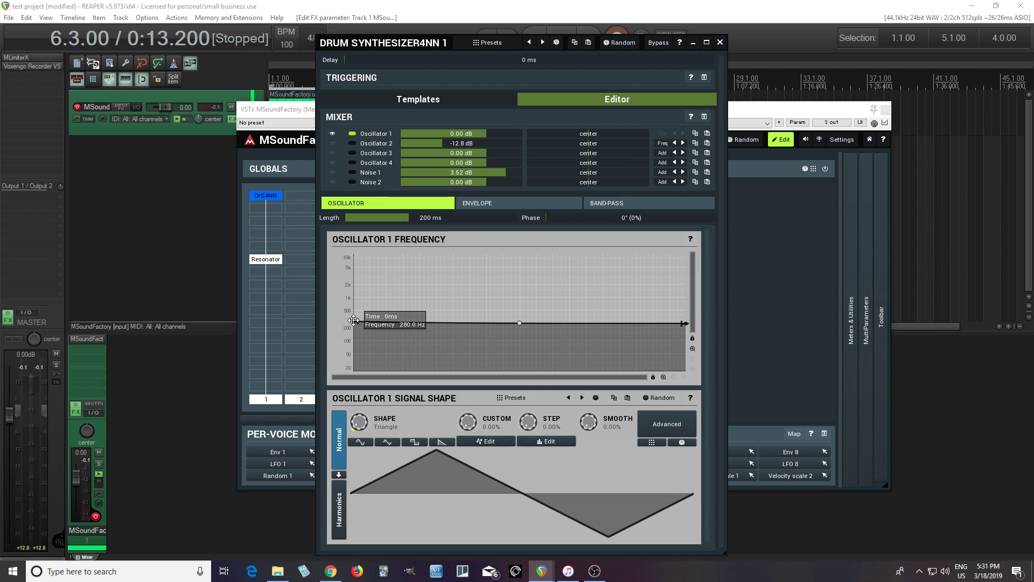
drag(354, 322, 356, 255)
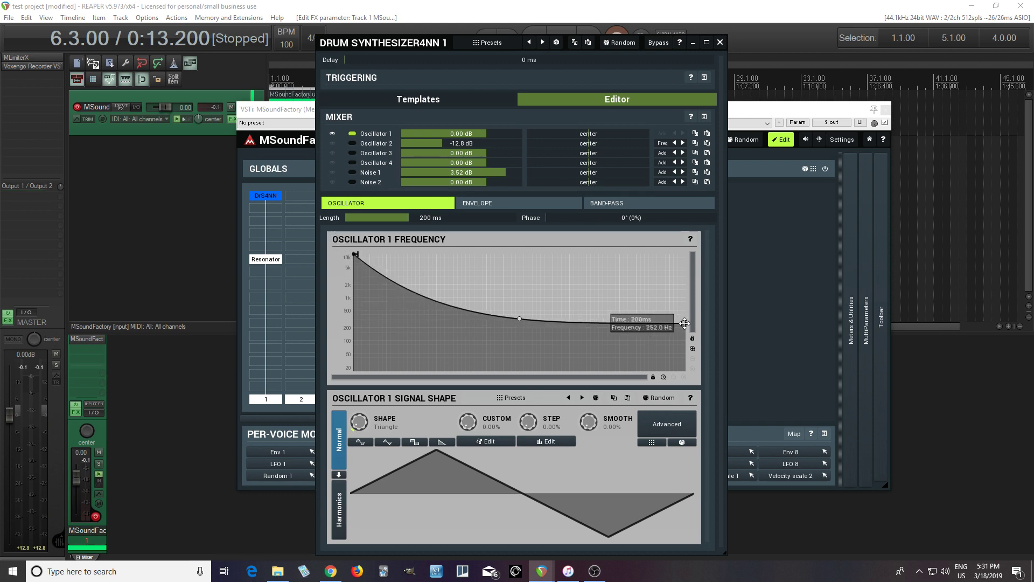
drag(679, 323, 683, 371)
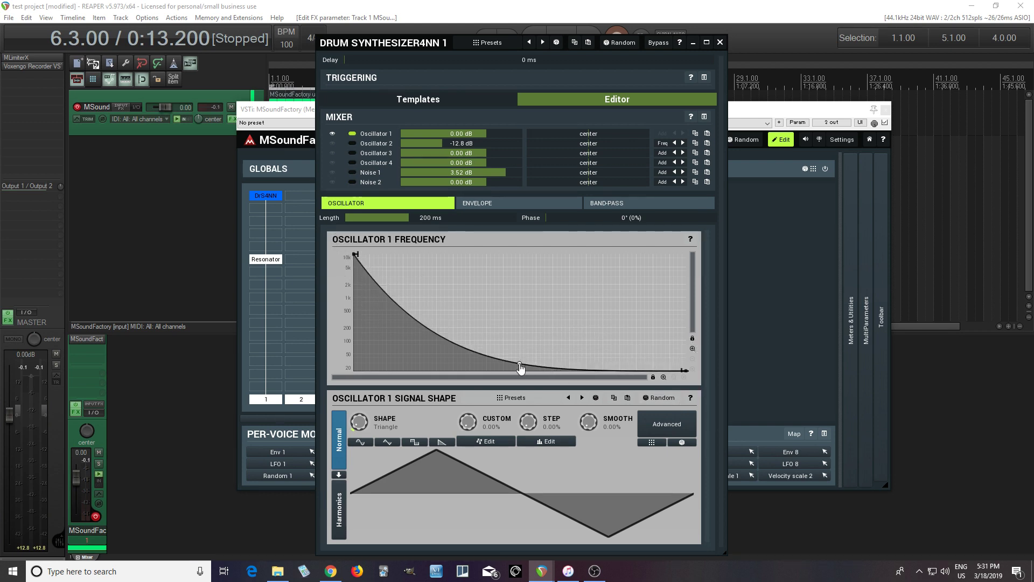
drag(522, 365, 520, 316)
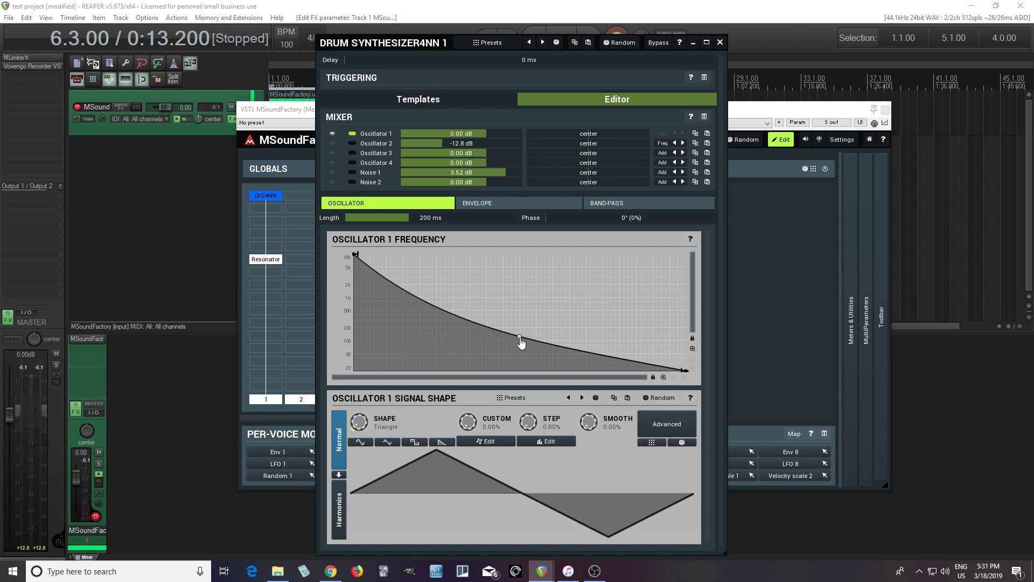
double_click(520, 339)
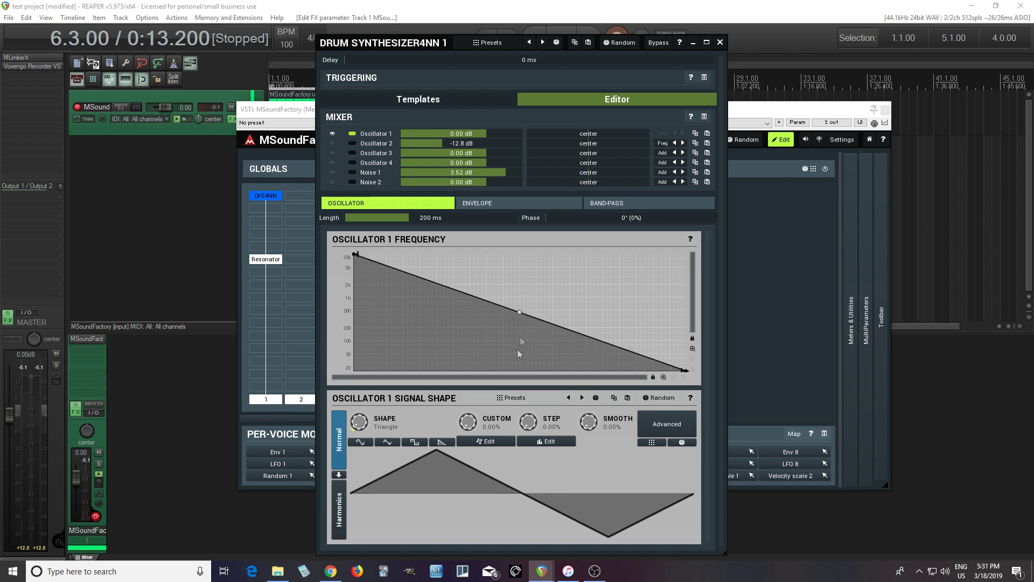
click(360, 442)
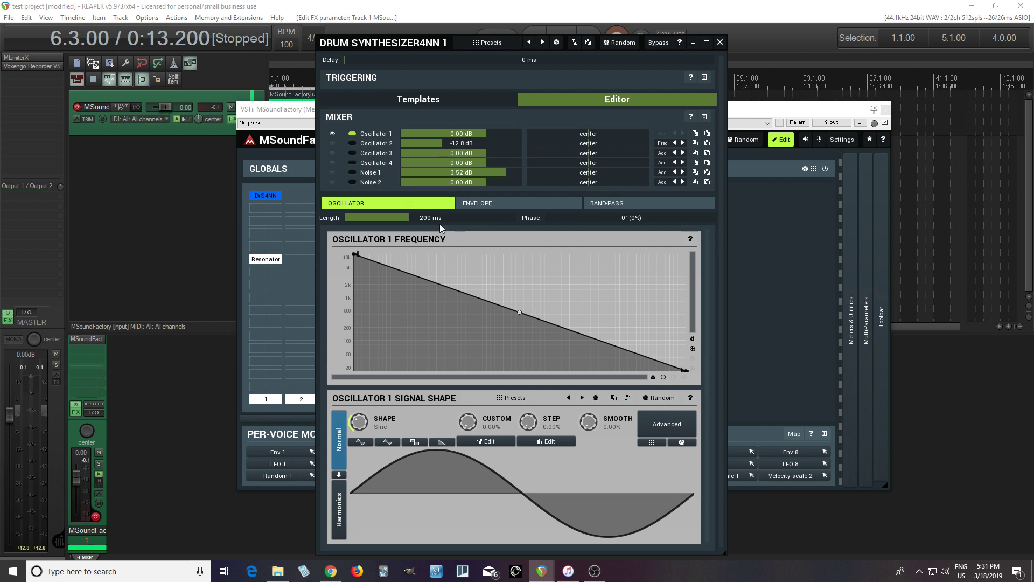
Set Oscillator 1's length to 15 ms and bend its frequency sweep concave
right_click(425, 217)
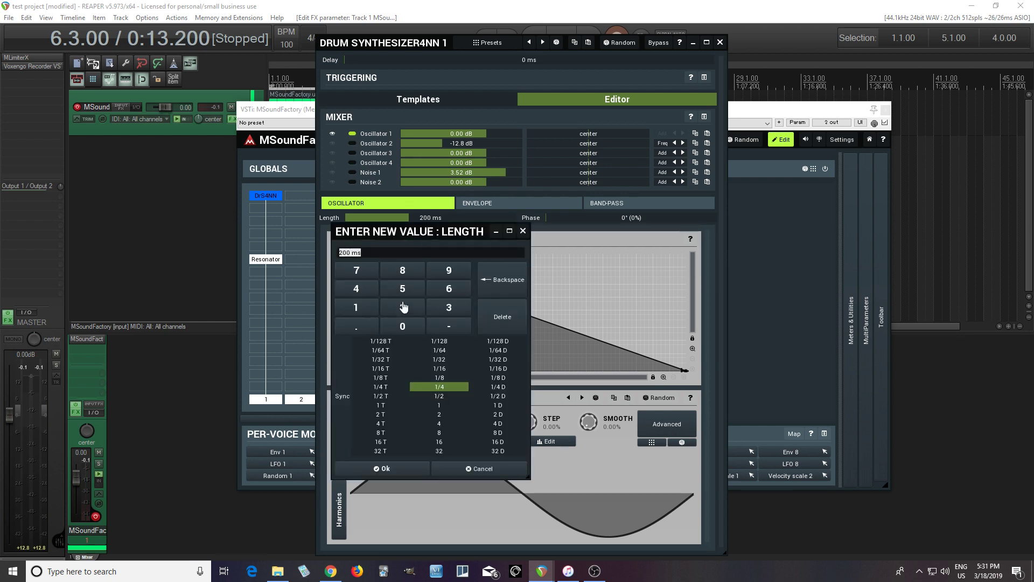
click(358, 309)
click(402, 292)
click(419, 468)
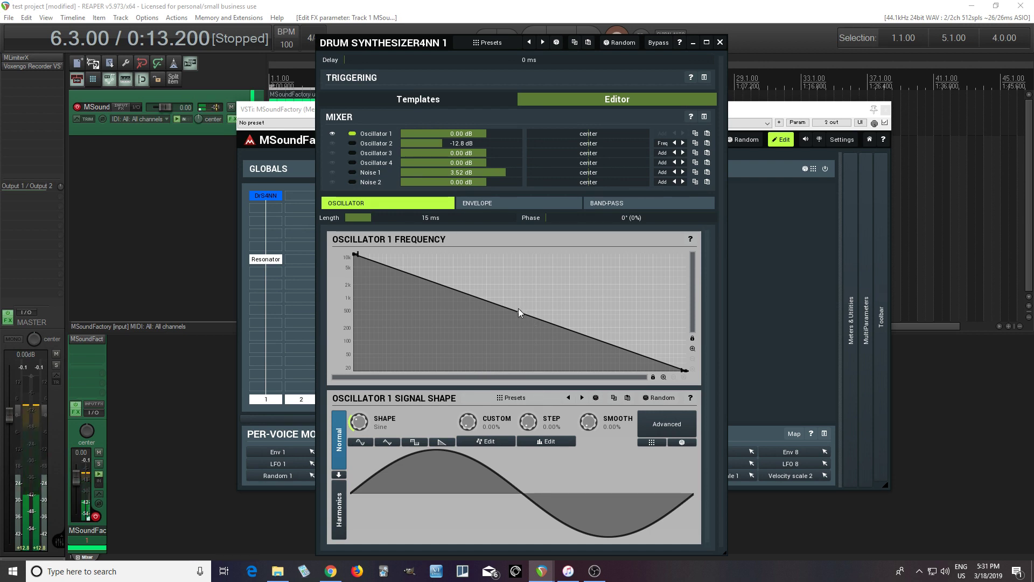
drag(520, 312, 512, 362)
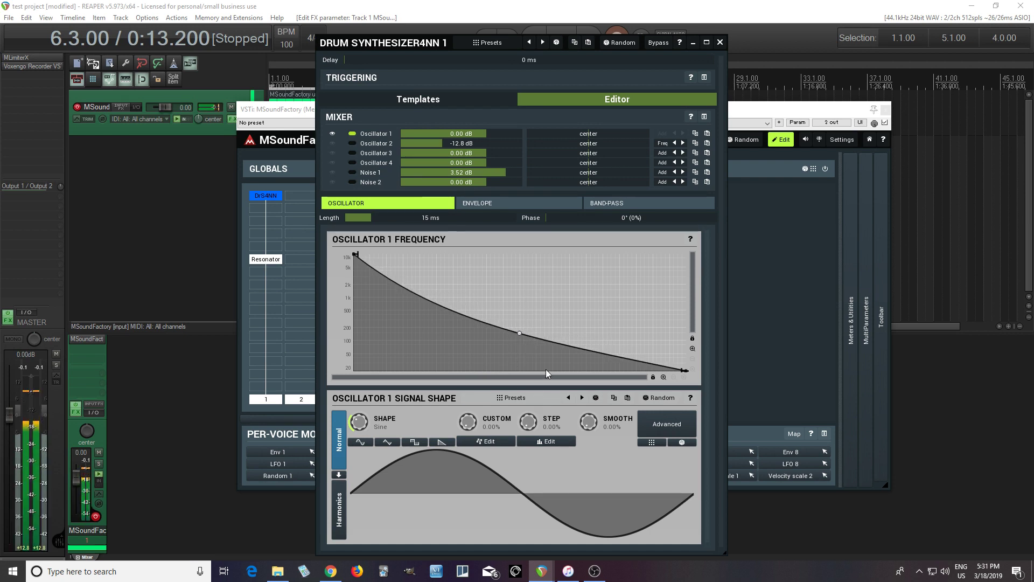
Remove the volume envelope's hold and knee points for a straight fade from 0 dB
click(500, 204)
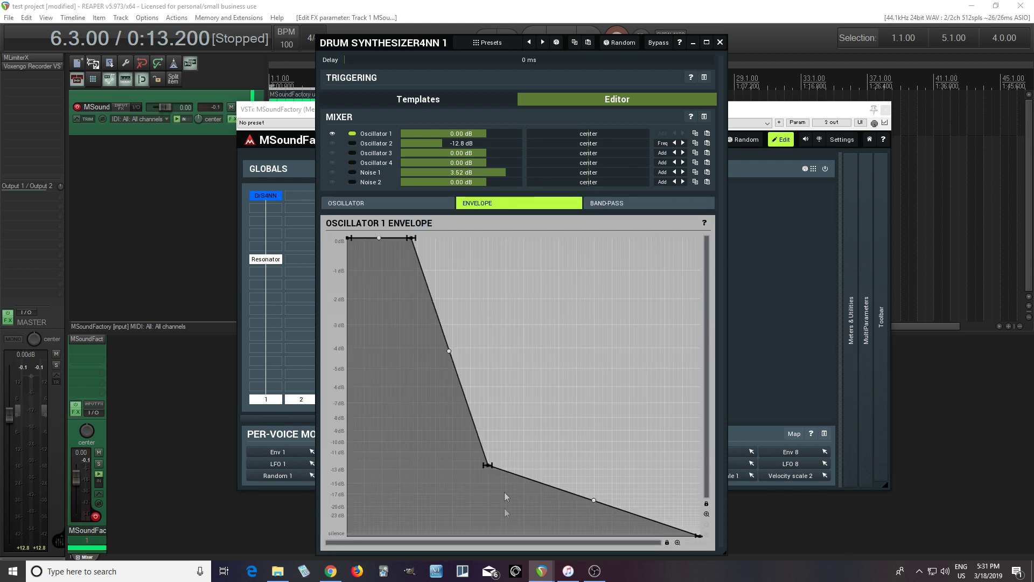
double_click(487, 463)
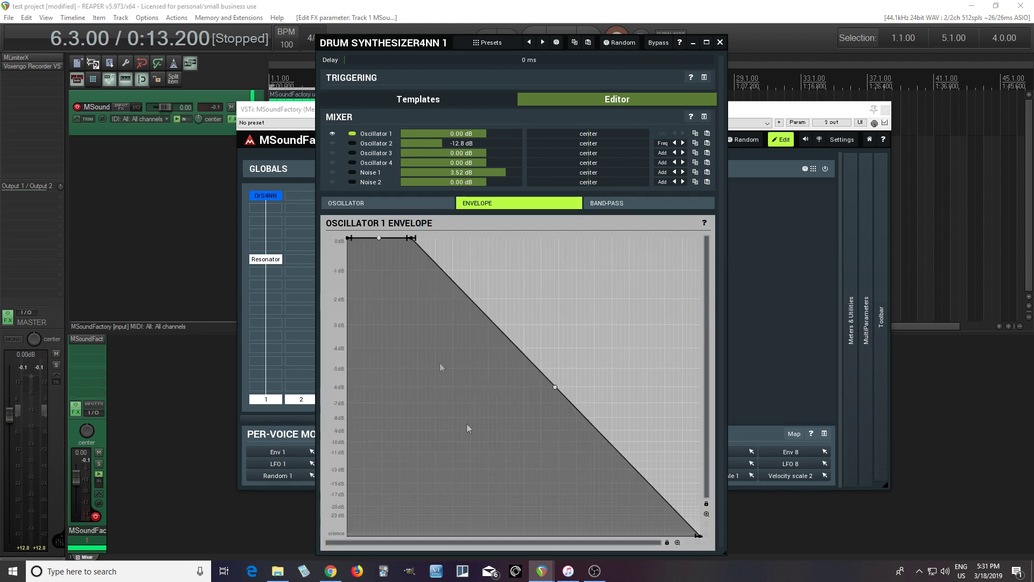
double_click(411, 244)
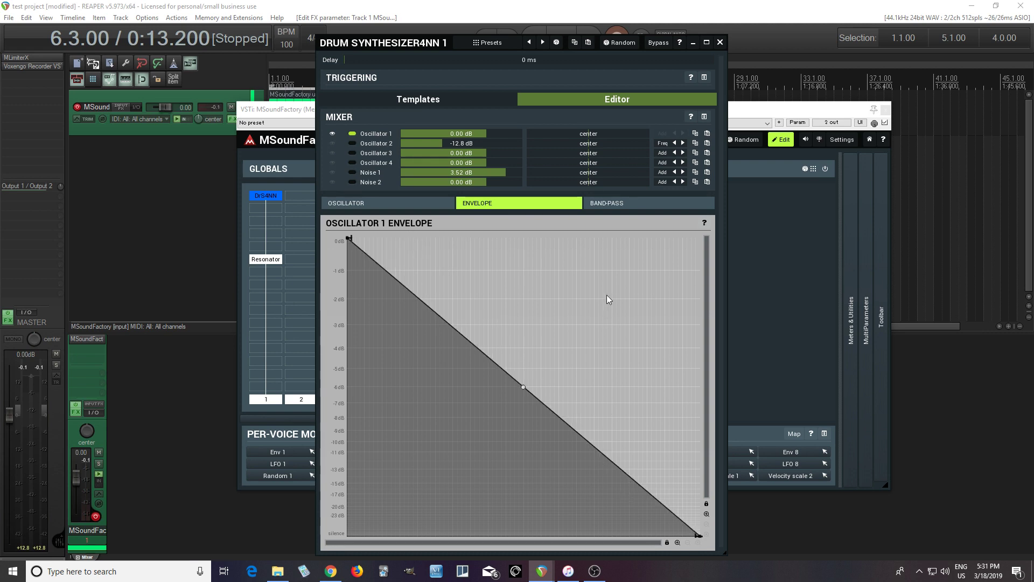
click(621, 207)
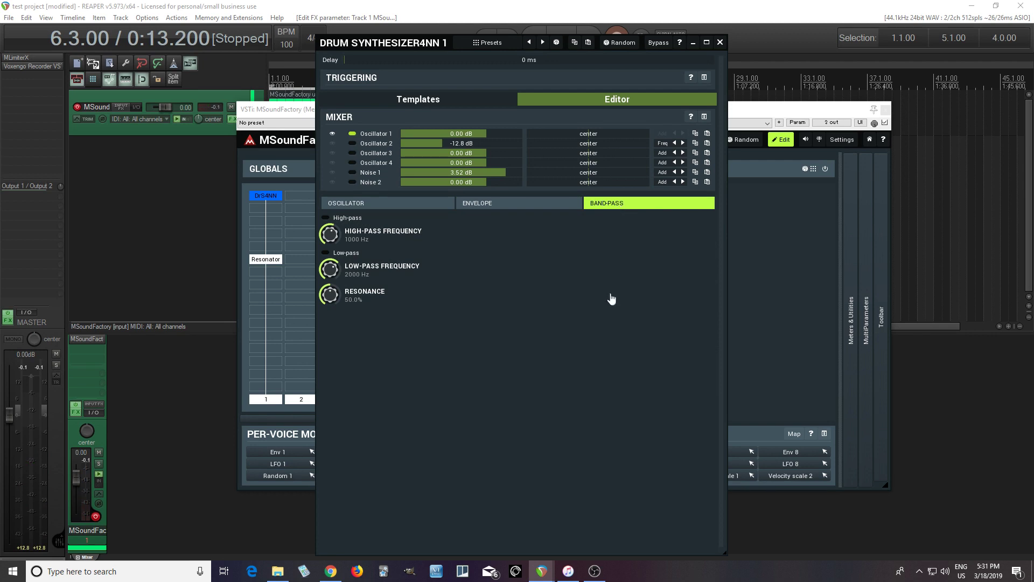
Enable Oscillator 1's low-pass filter and raise its cutoff to about 5930 Hz
click(326, 253)
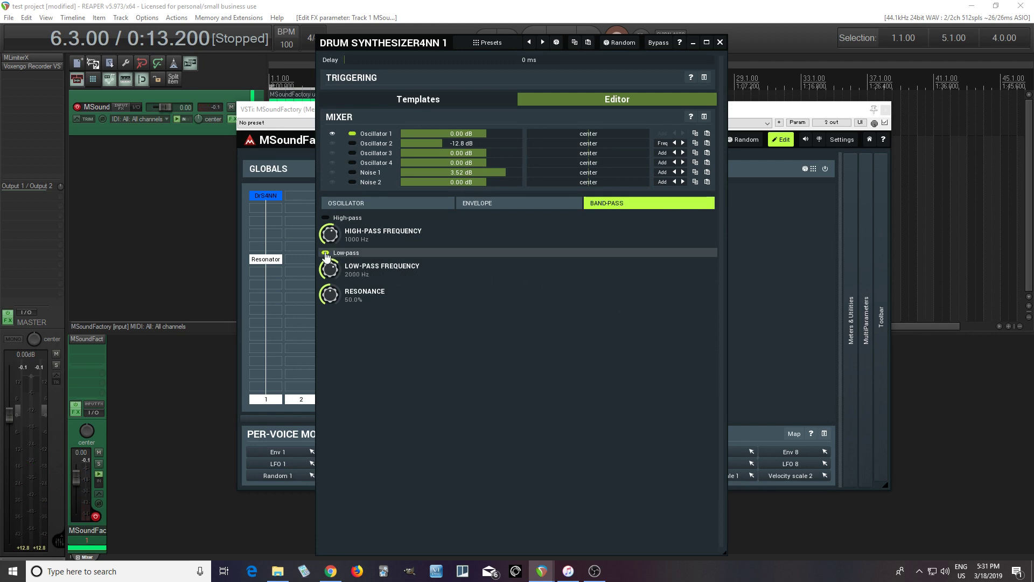
mouse_move(327, 268)
mouse_down()
mouse_move(328, 291)
mouse_move(328, 280)
mouse_up()
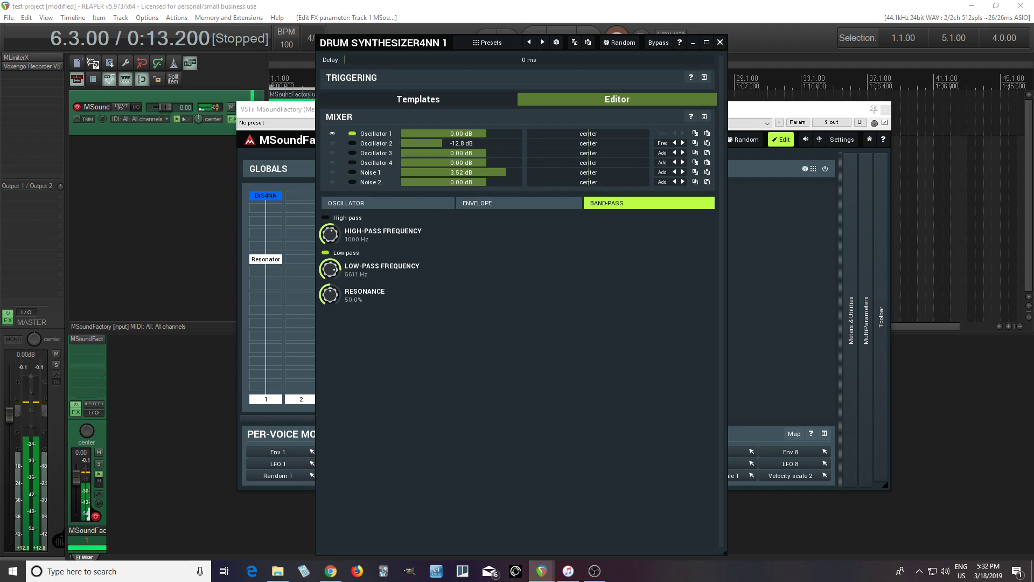
drag(584, 285, 584, 281)
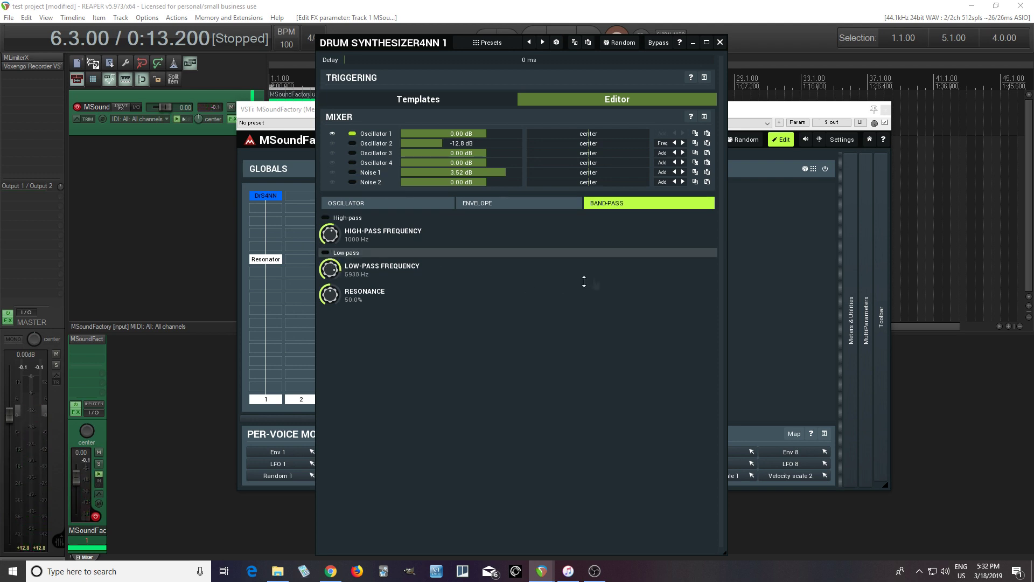
click(398, 205)
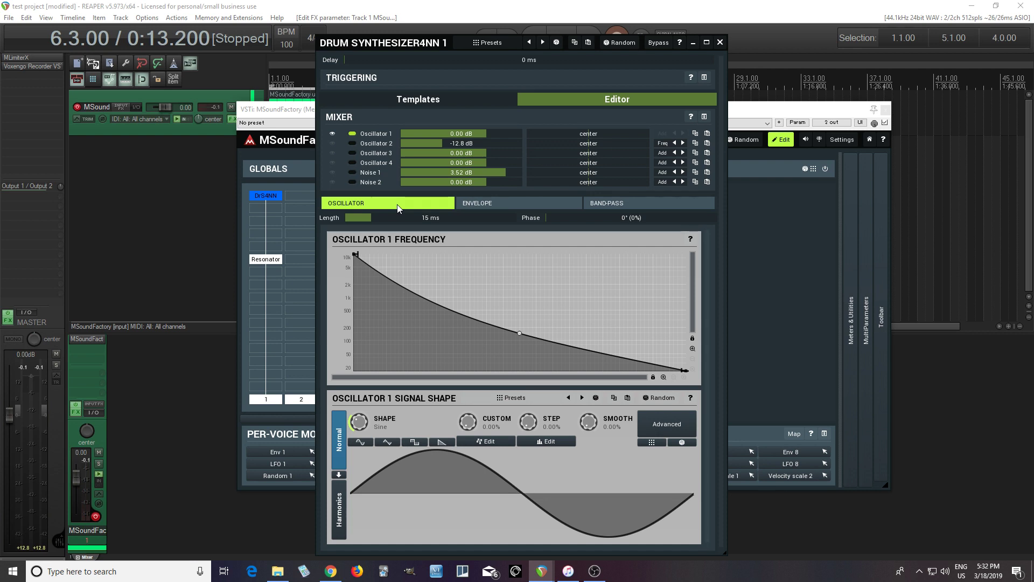
click(492, 43)
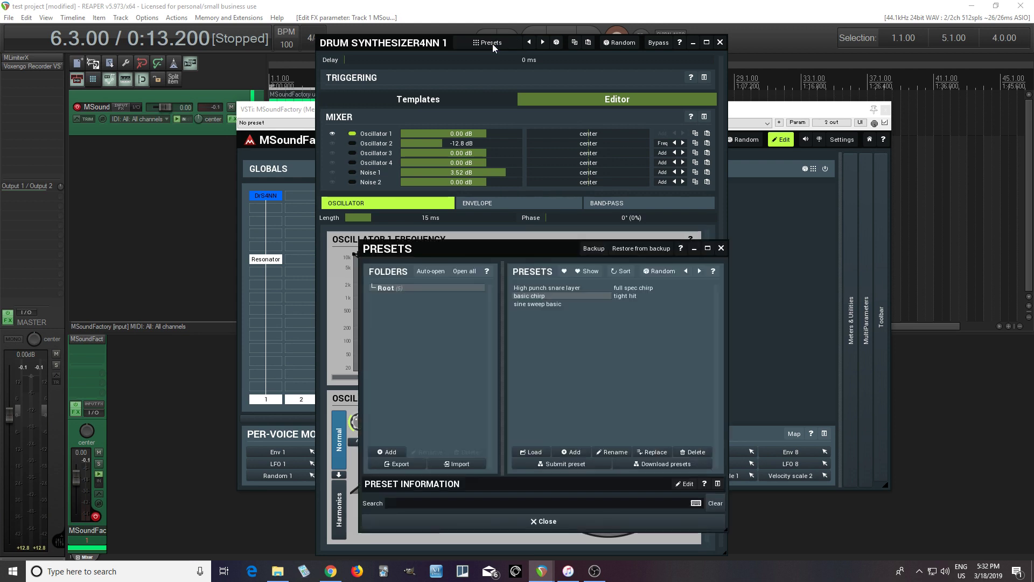
Try the sine sweep basic and basic chirp presets, then expand the Triggering section
click(553, 305)
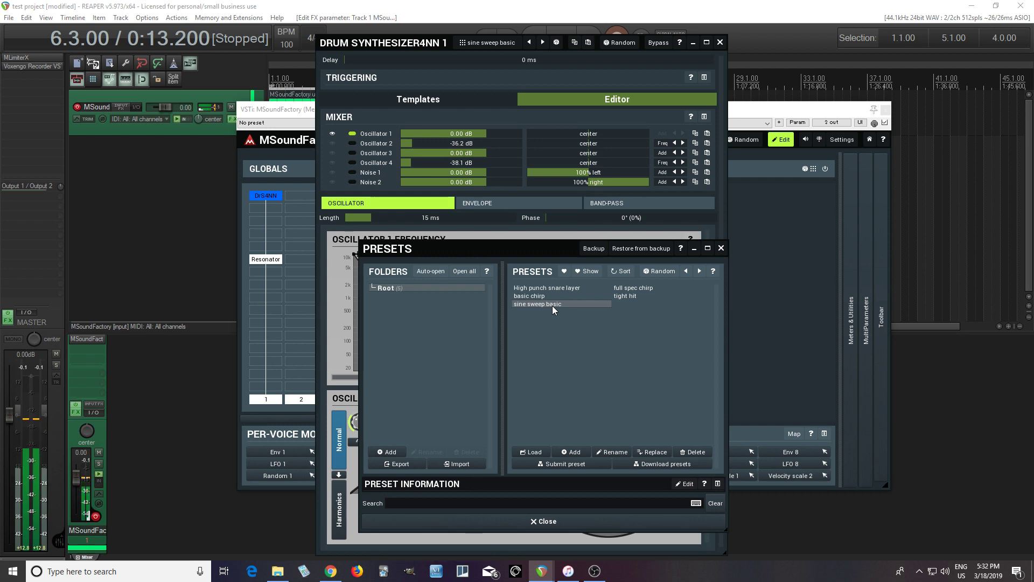
click(554, 296)
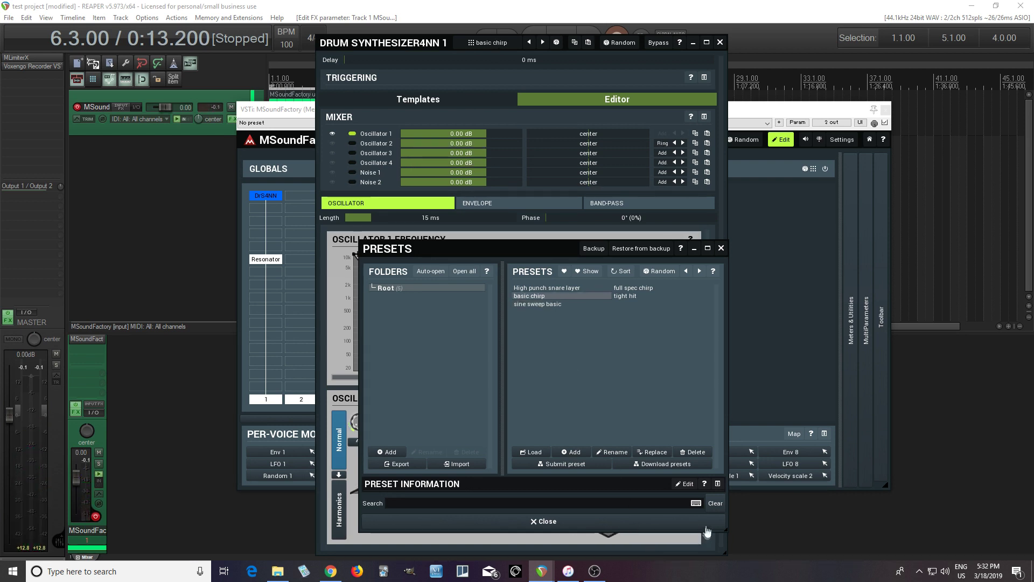
click(721, 248)
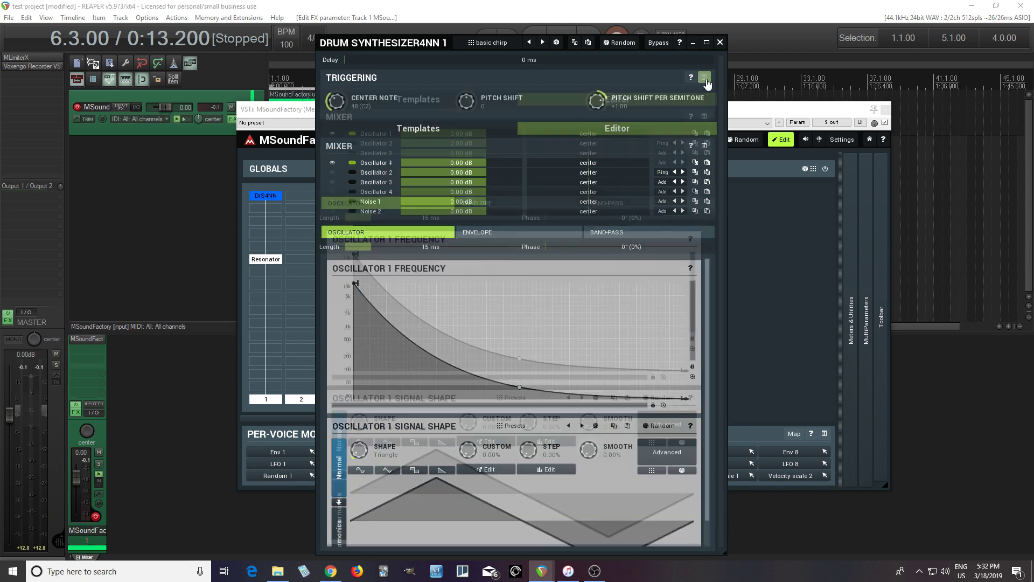
click(704, 77)
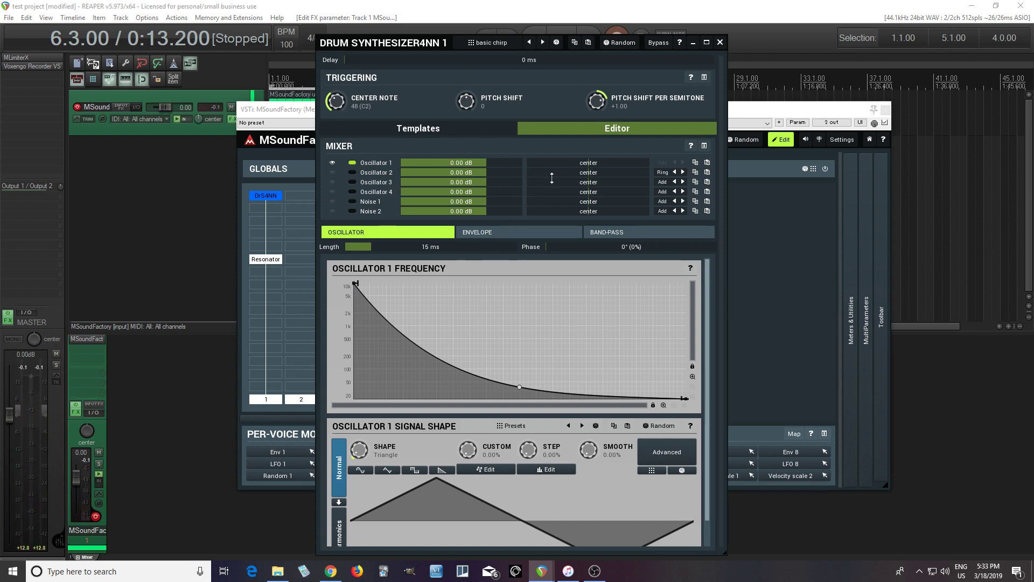
Reload the sine sweep basic preset from the preset browser
click(490, 43)
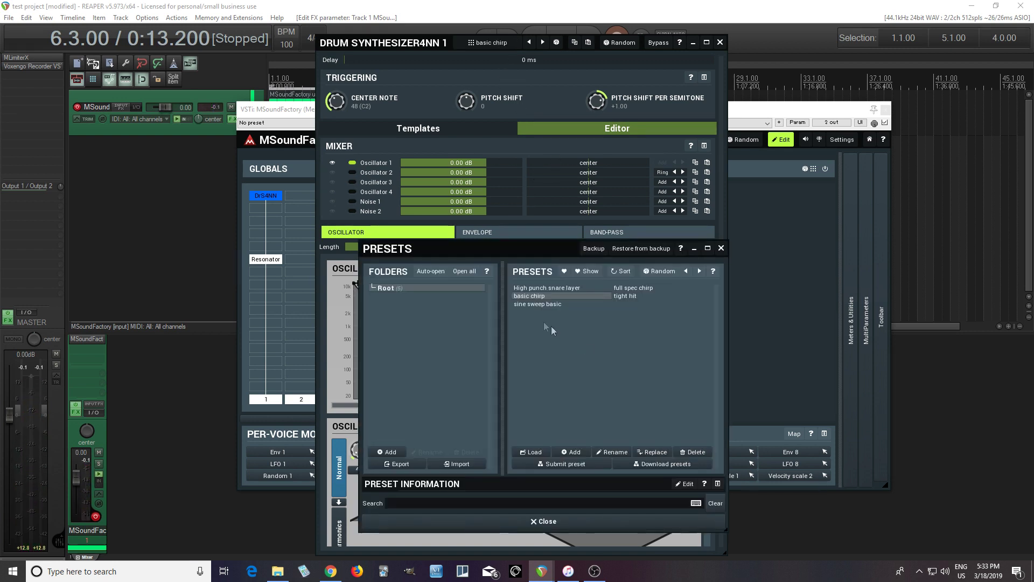
click(537, 304)
click(529, 522)
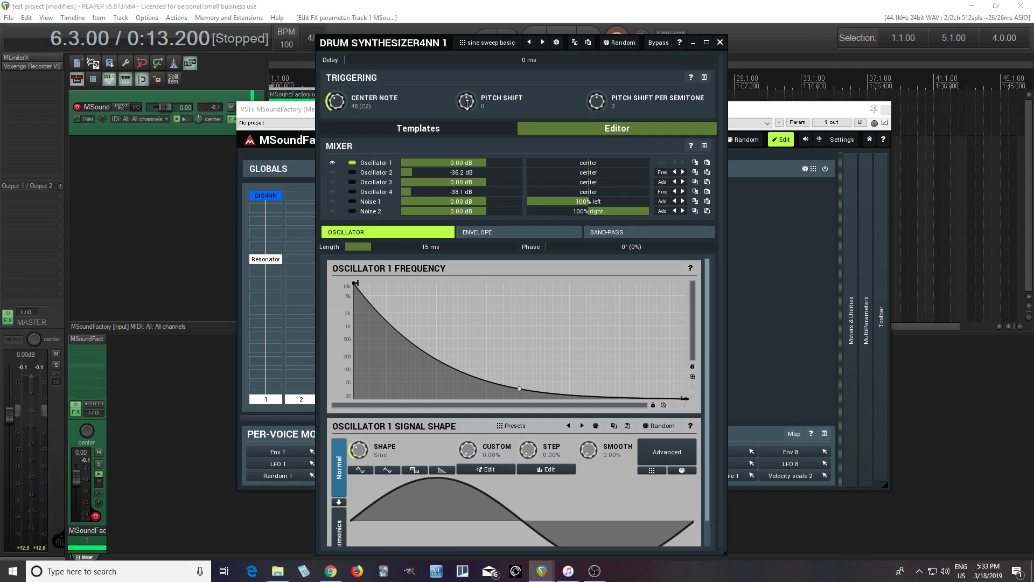
drag(467, 101, 467, 81)
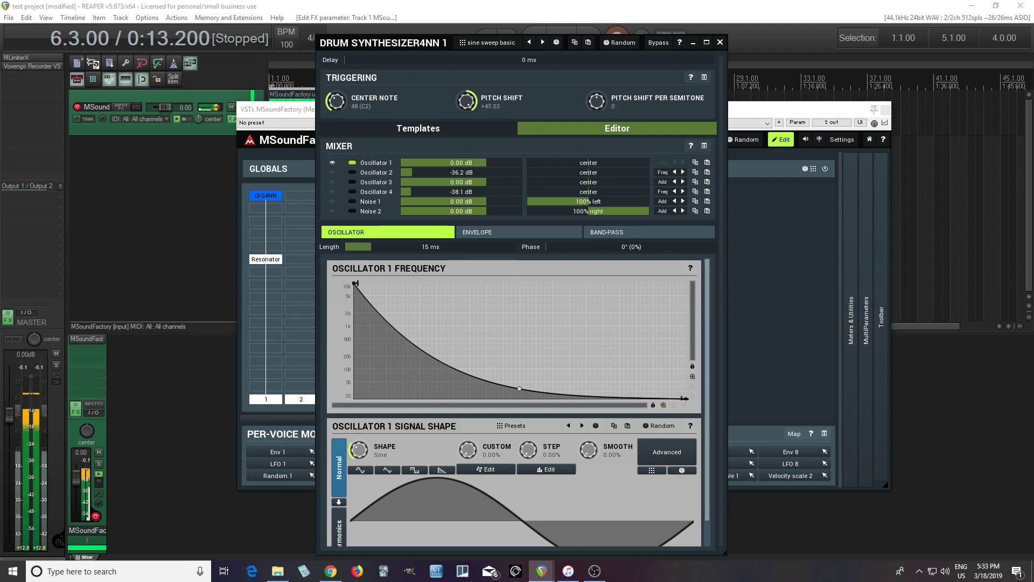
mouse_move(467, 100)
mouse_down()
mouse_move(467, 130)
mouse_move(467, 92)
mouse_up()
double_click(466, 101)
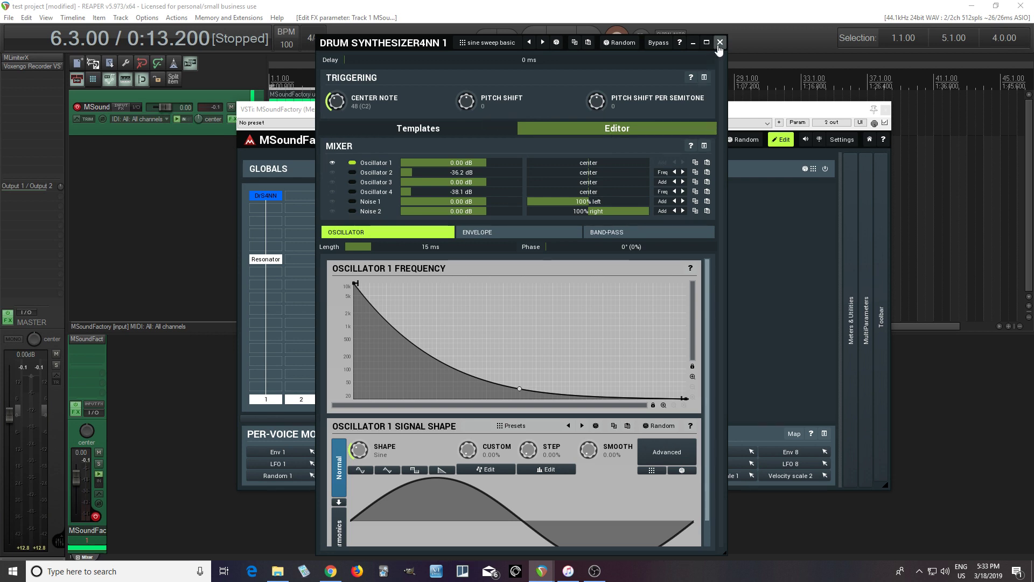
click(720, 43)
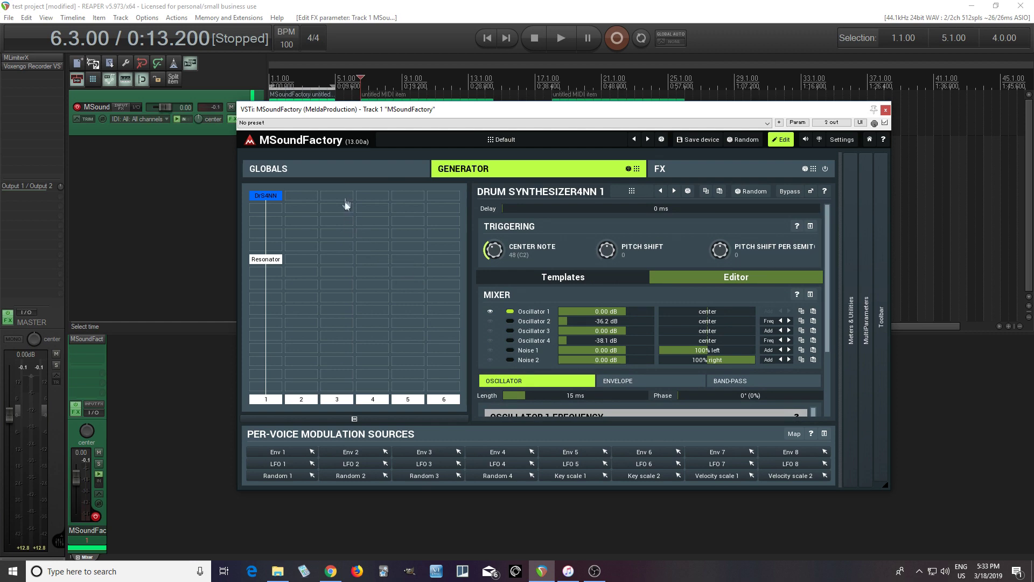
Flatten the velocity curve at 100% and lower the global volume to -6.30 dB
click(347, 172)
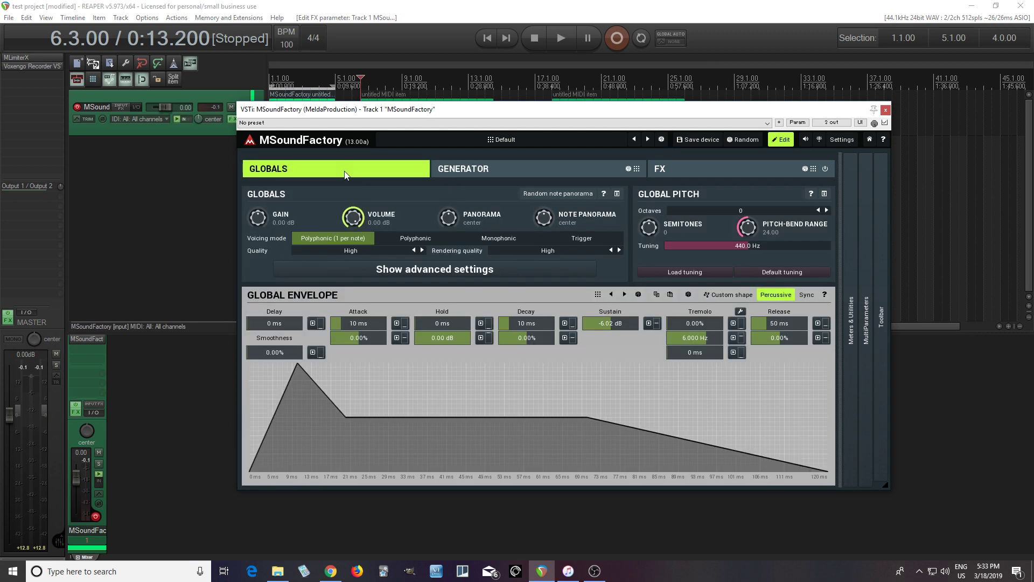
click(440, 272)
click(116, 41)
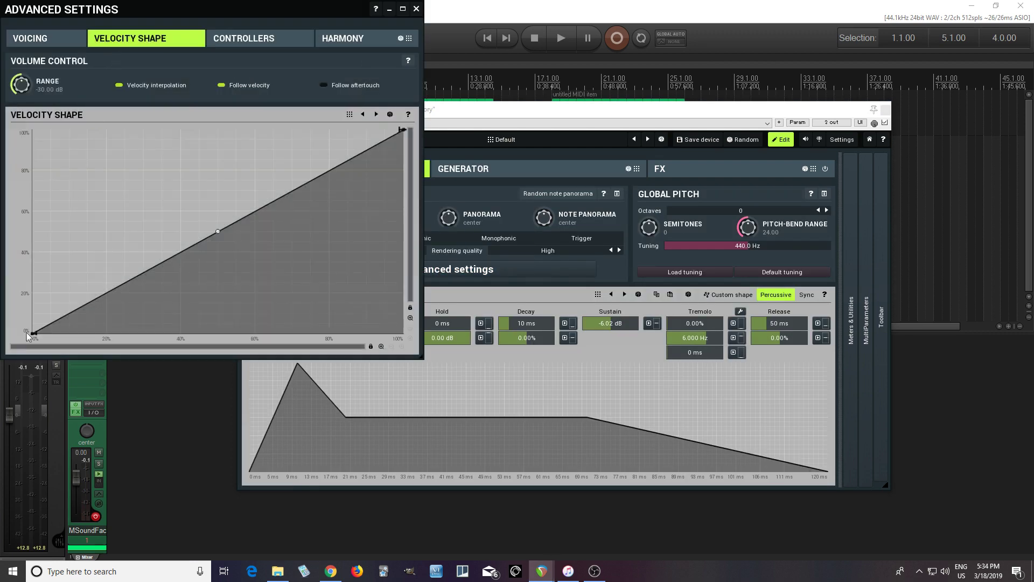
drag(34, 330, 34, 130)
click(416, 8)
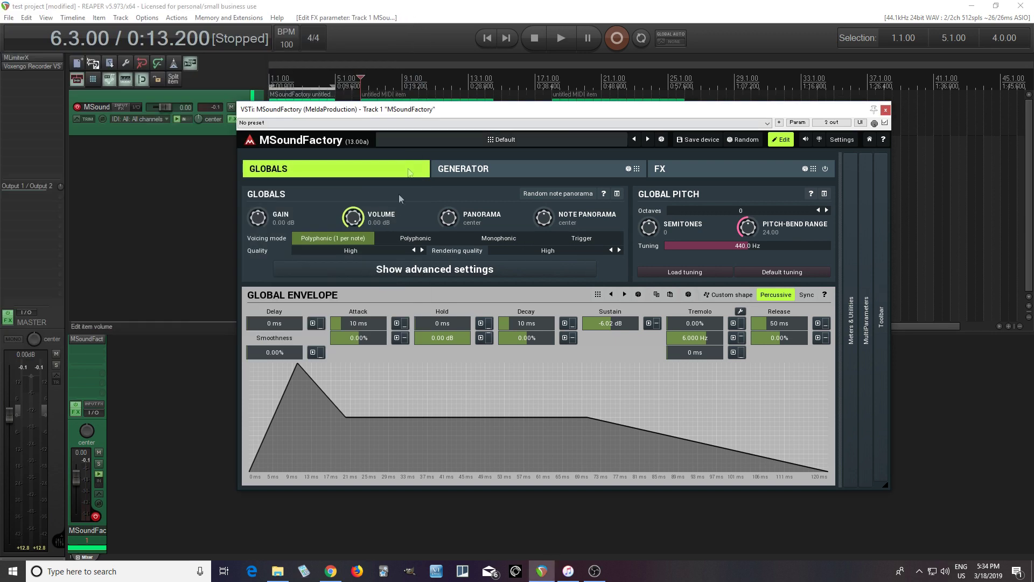
drag(355, 216, 355, 231)
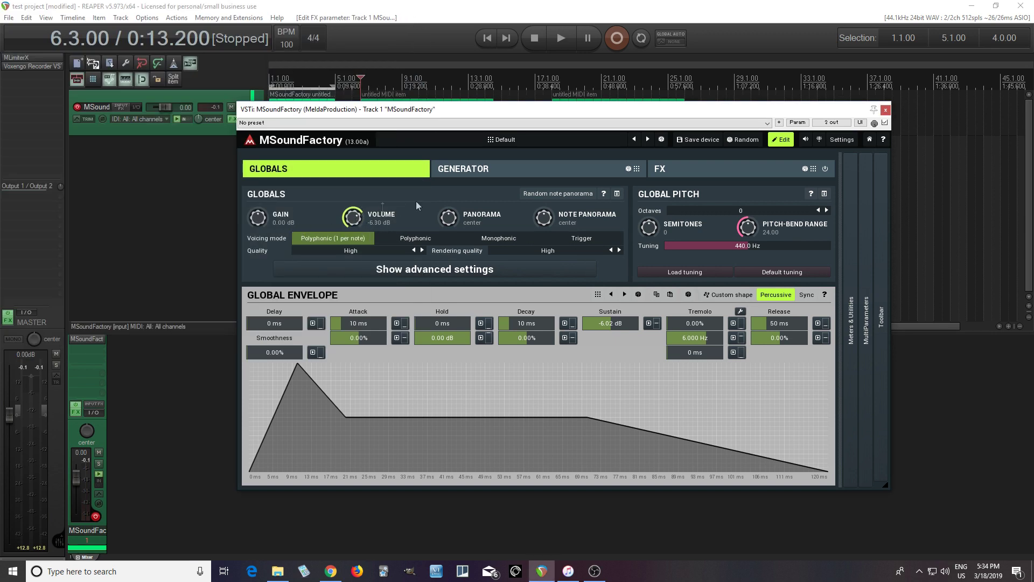
click(489, 170)
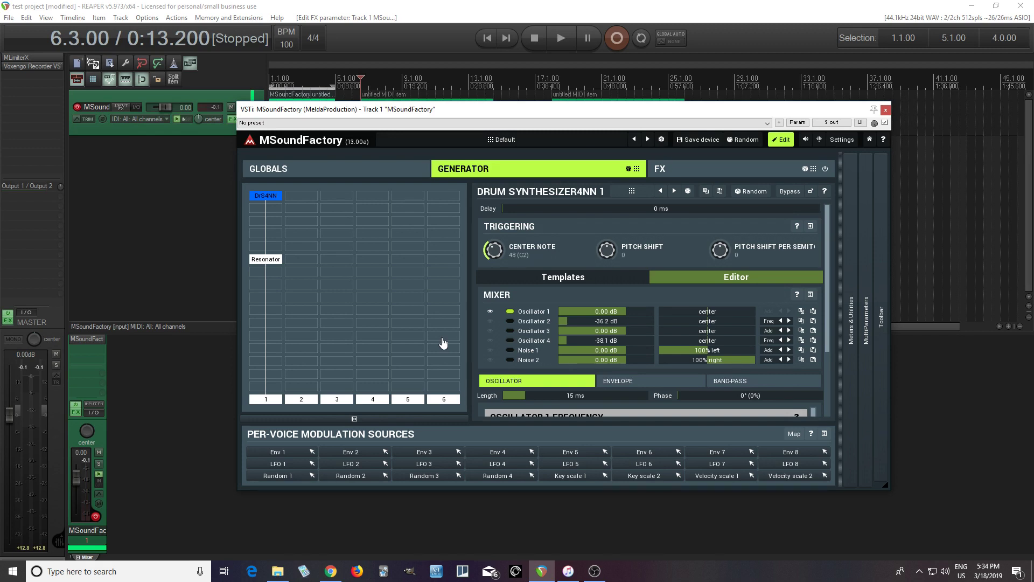
Insert an LP 24 Filter after the drum synth: amp off, resonance 20%, frequency +1.34 octaves
click(278, 236)
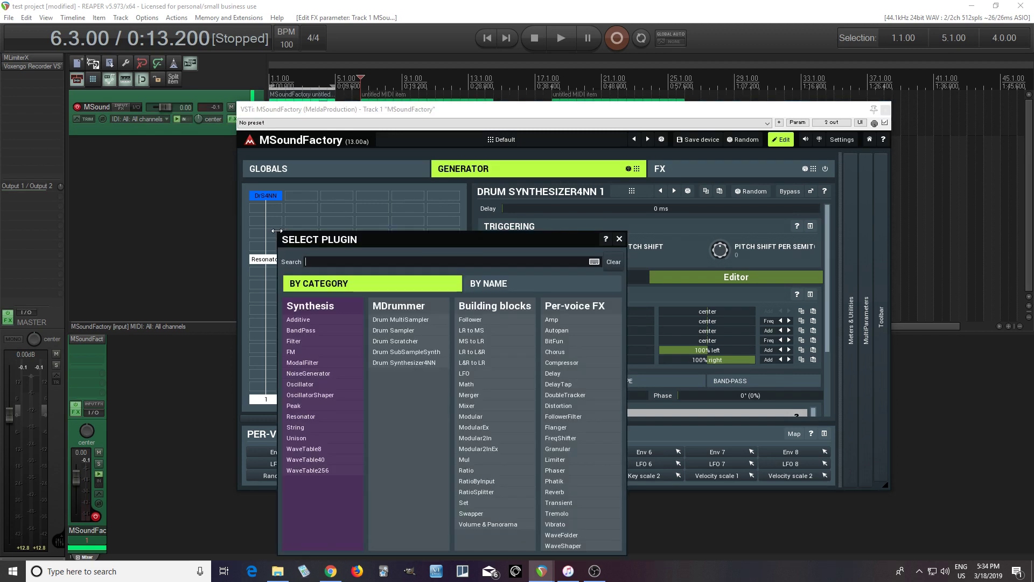
click(305, 342)
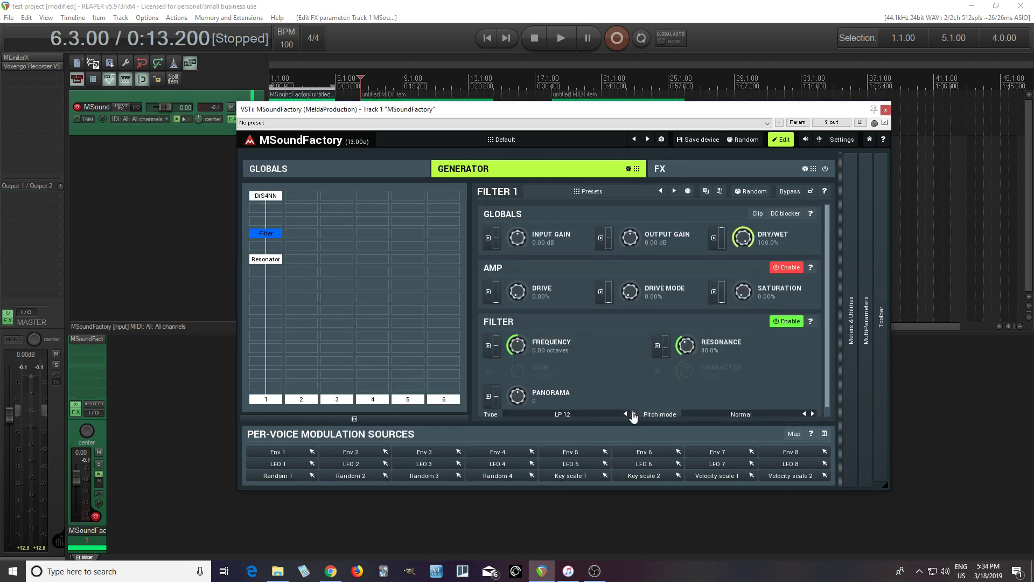
click(788, 268)
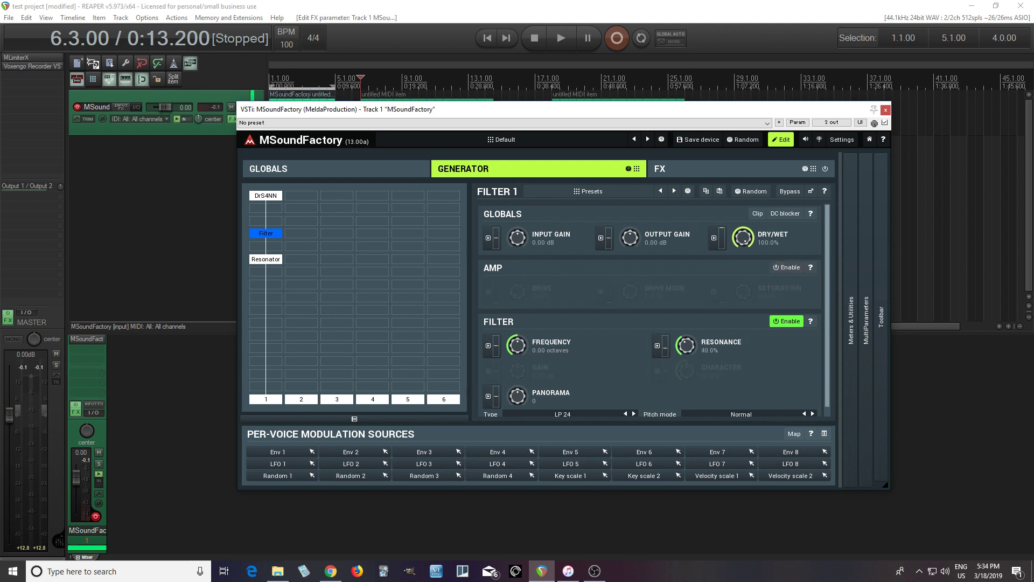
drag(686, 346, 686, 360)
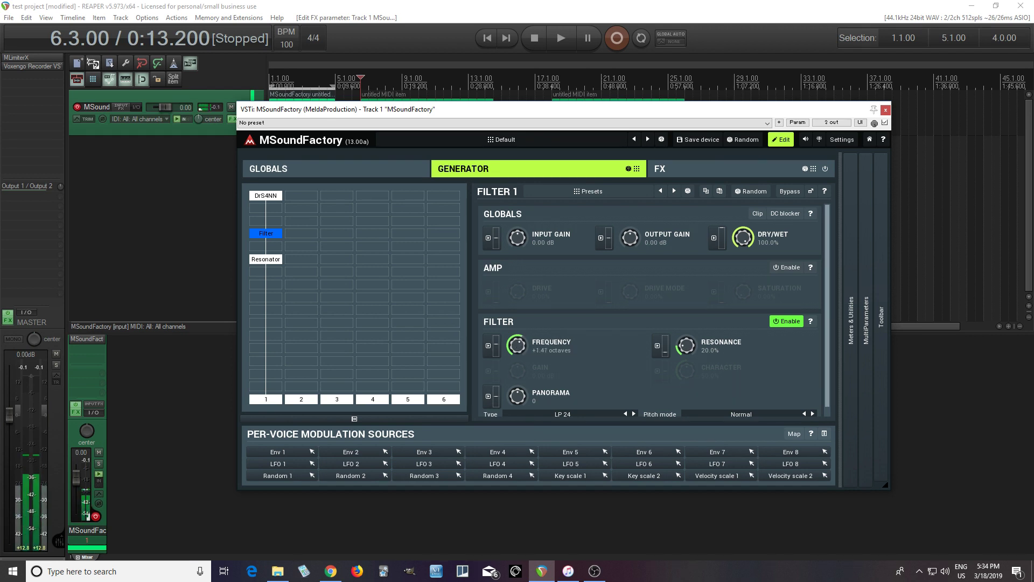
mouse_move(518, 348)
mouse_down()
mouse_move(519, 326)
mouse_move(519, 348)
mouse_up()
Assign note velocity as source A on Filter 1's frequency with 100% depth
click(488, 345)
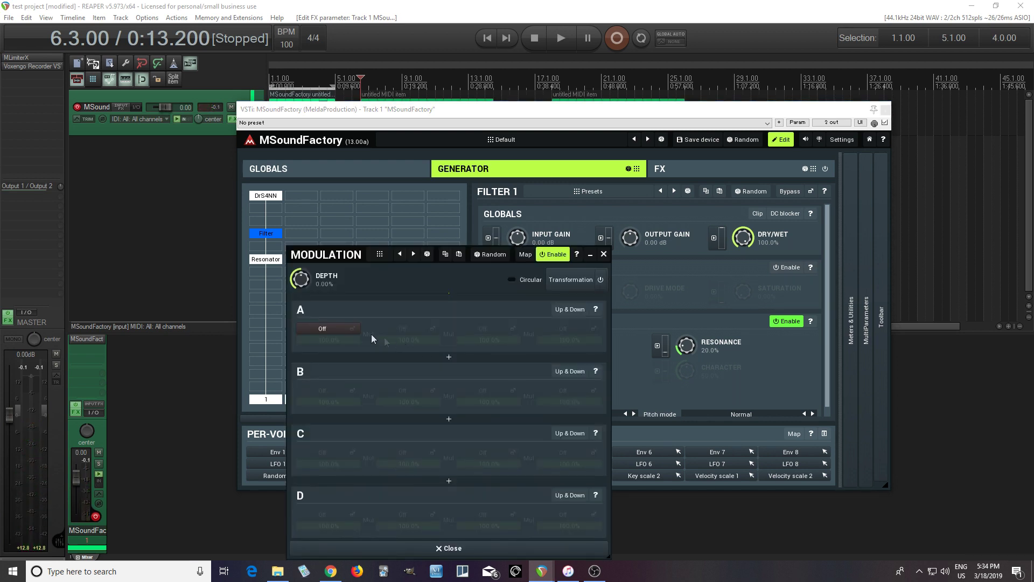
click(323, 329)
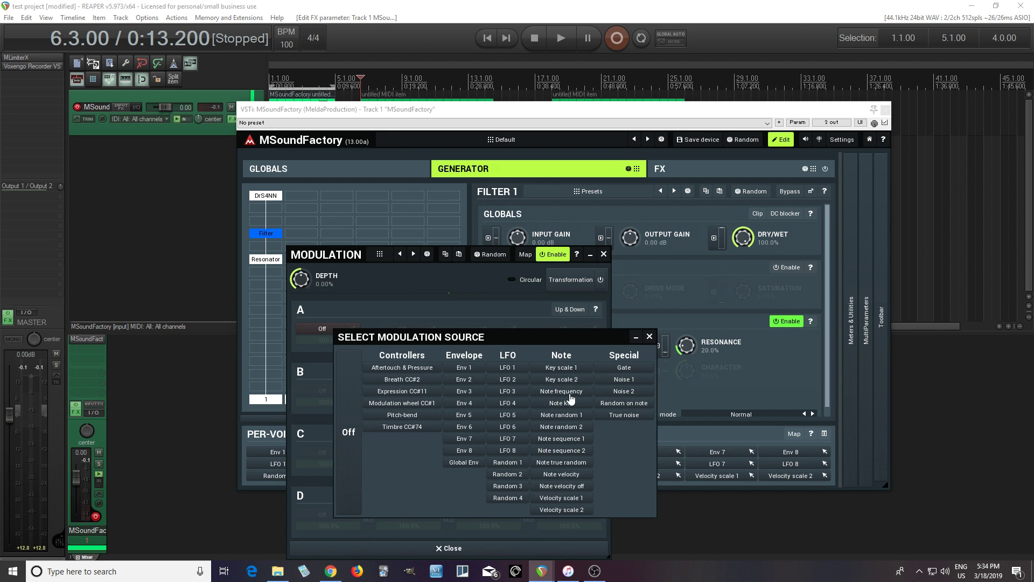
click(566, 474)
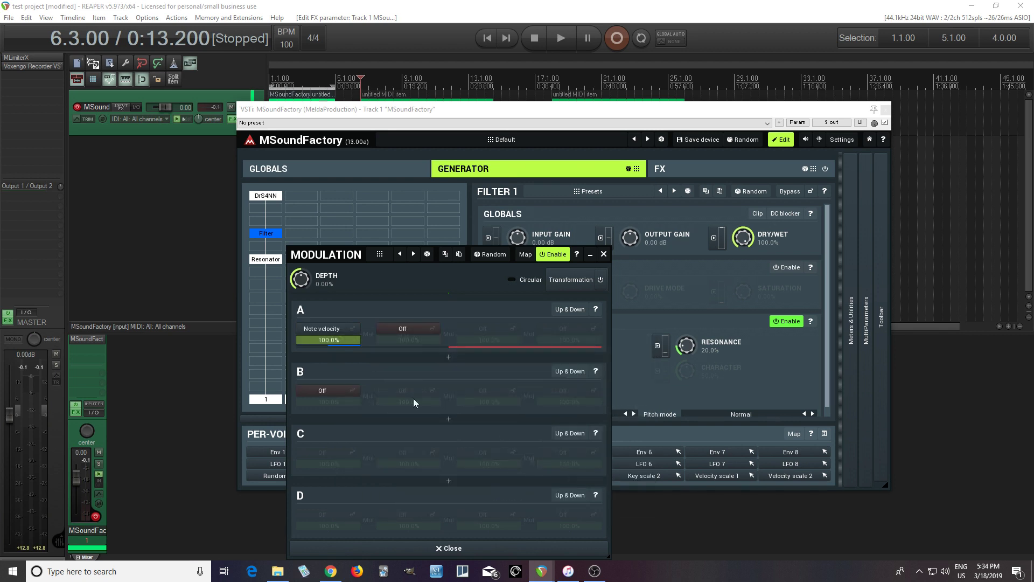
double_click(297, 272)
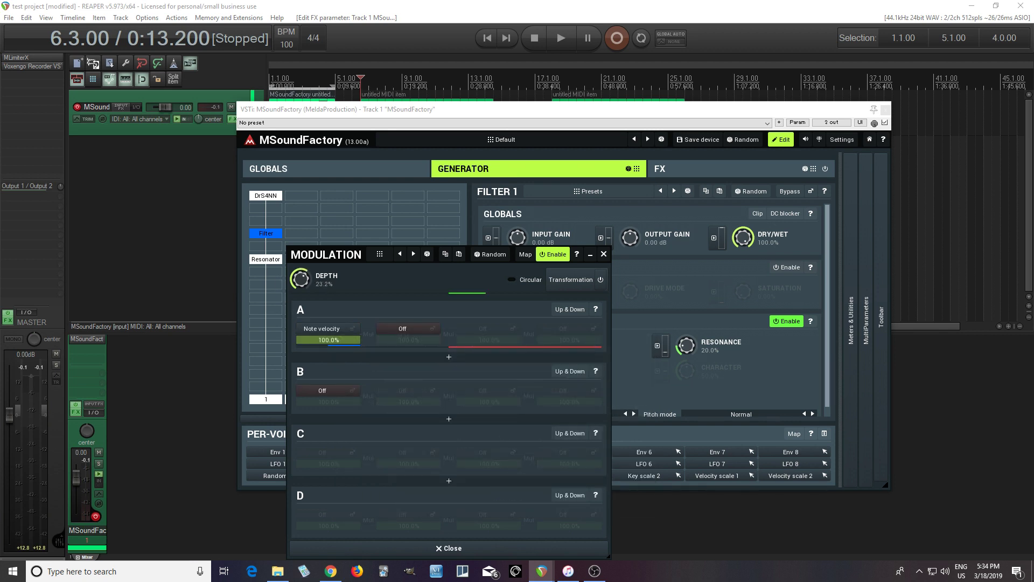
click(604, 255)
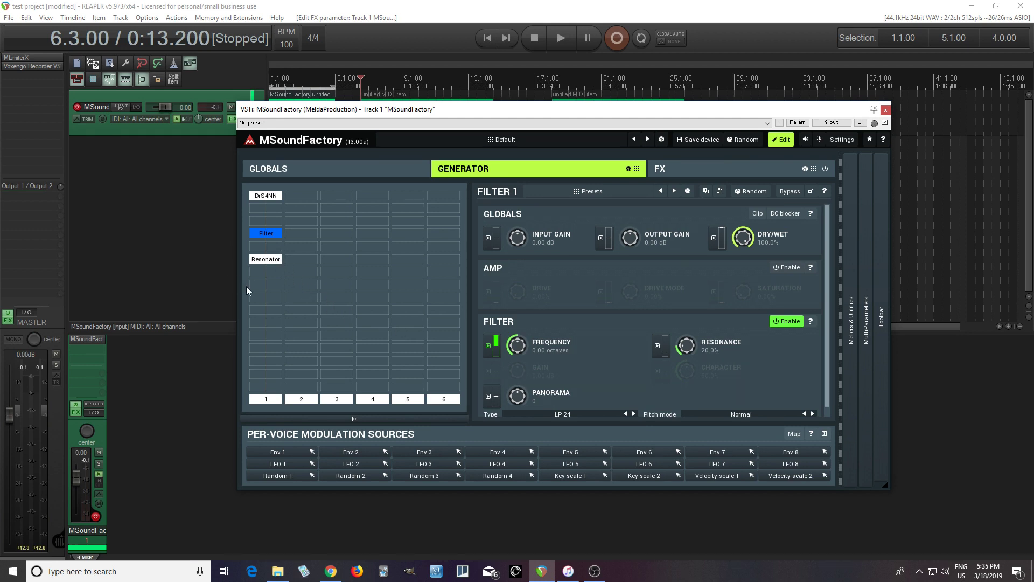
Move Resonator down a row and add a second Resonator in column 2 fed from column 1
click(269, 264)
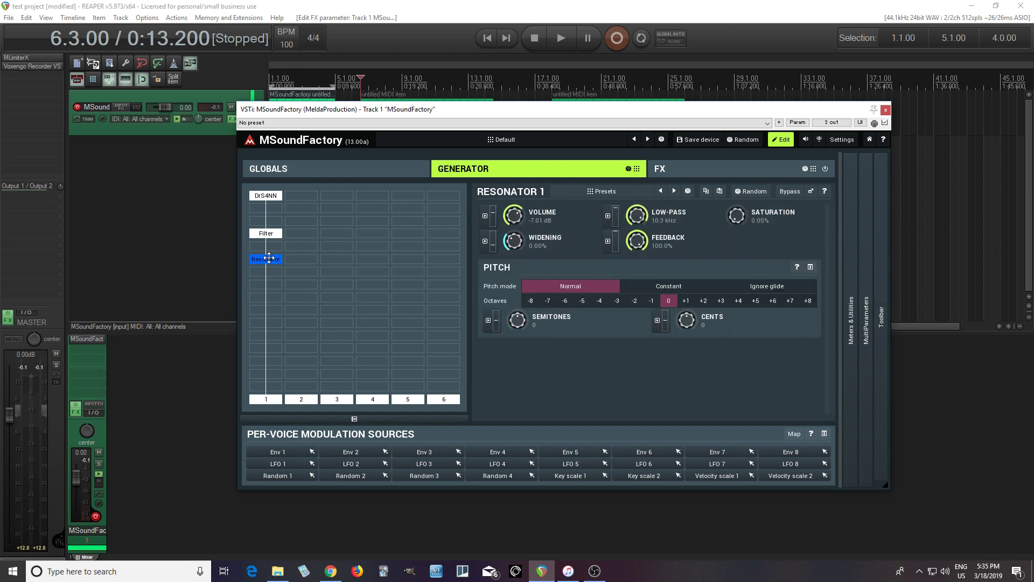
drag(269, 267, 268, 271)
double_click(308, 277)
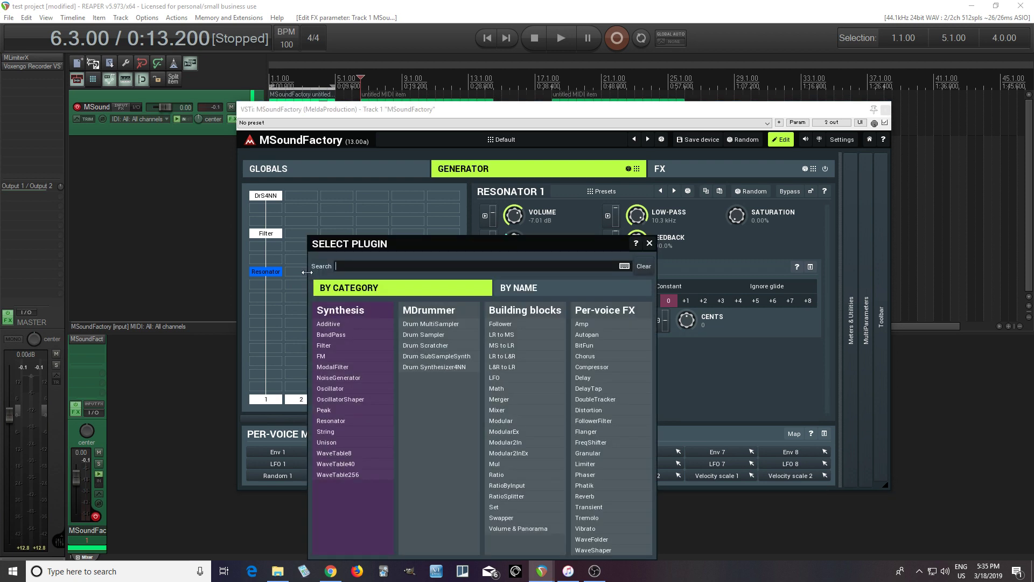
click(360, 422)
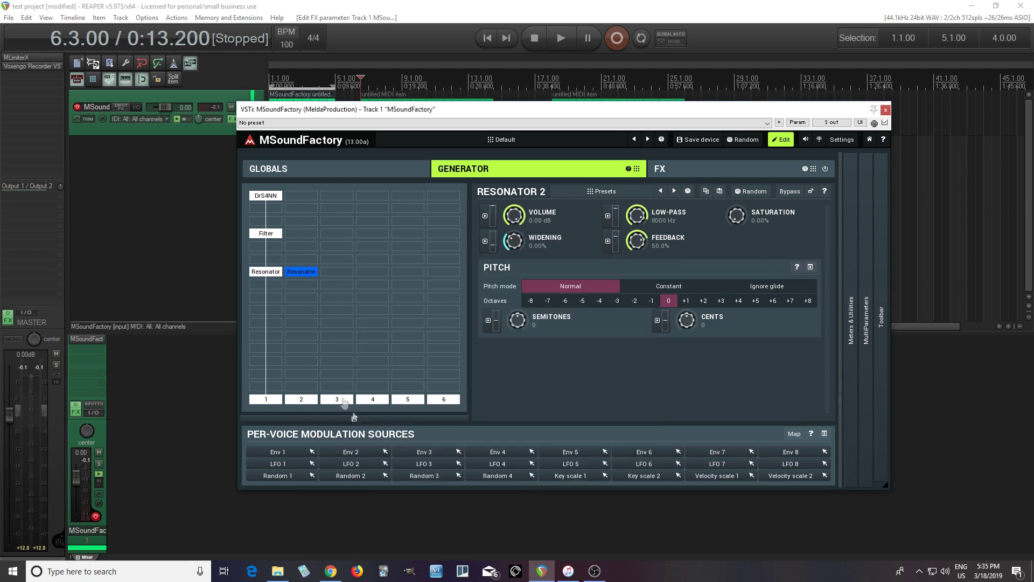
double_click(302, 276)
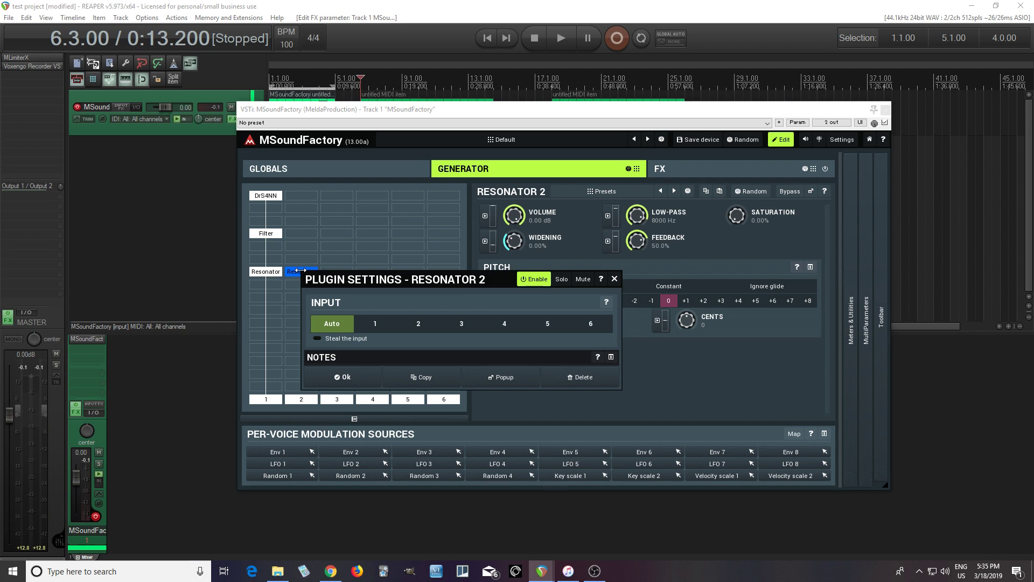
click(385, 331)
click(351, 378)
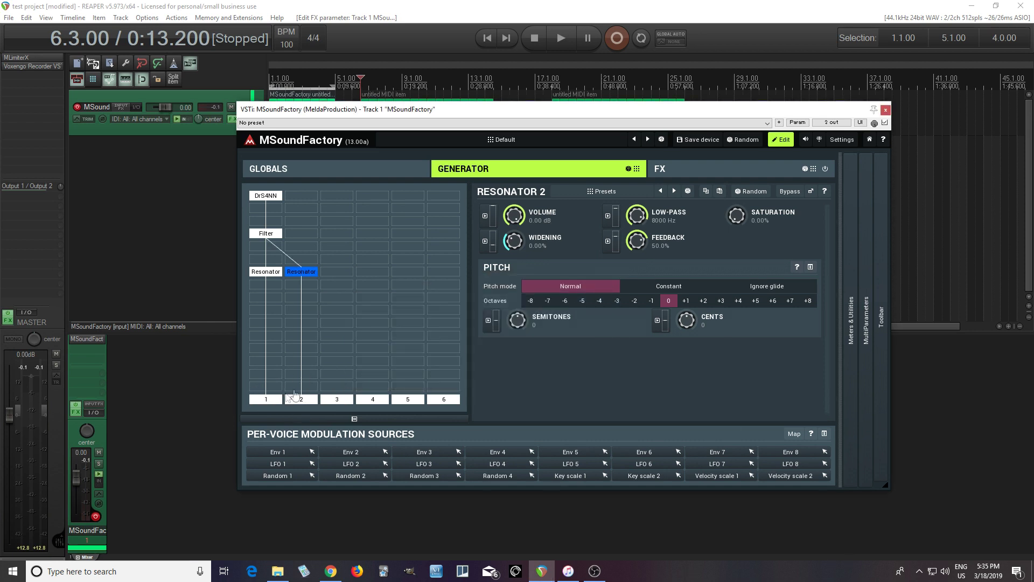
Paste Resonator 1's settings into Resonator 2 and lower its low-pass cutoff slightly
click(277, 275)
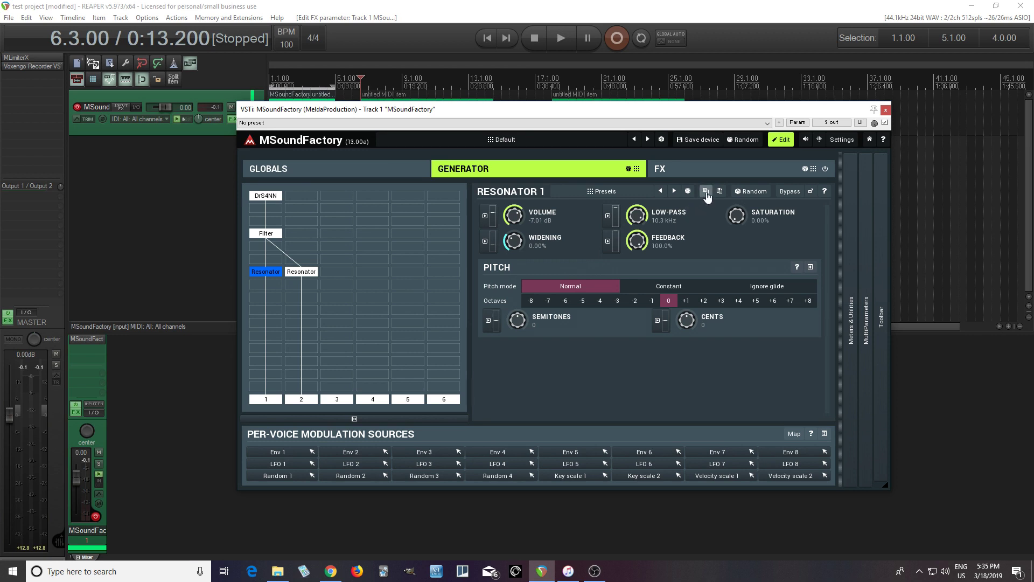
click(307, 276)
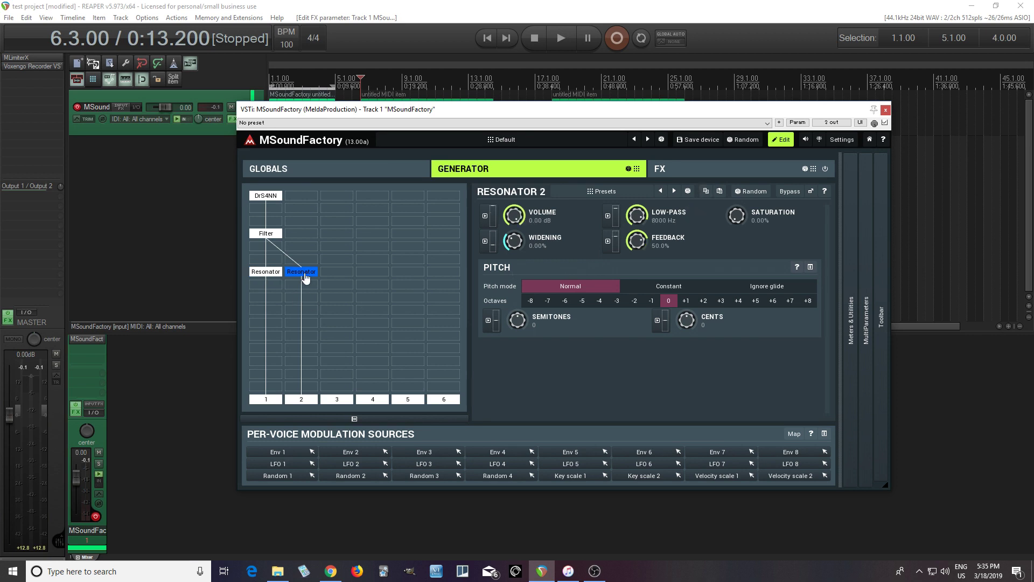
click(720, 193)
drag(668, 216, 668, 224)
Detune Resonator 2 to about +1.60 cents, with its low-pass at 8465 Hz
drag(687, 321, 686, 318)
mouse_move(689, 319)
mouse_down()
mouse_move(687, 275)
mouse_move(692, 320)
mouse_up()
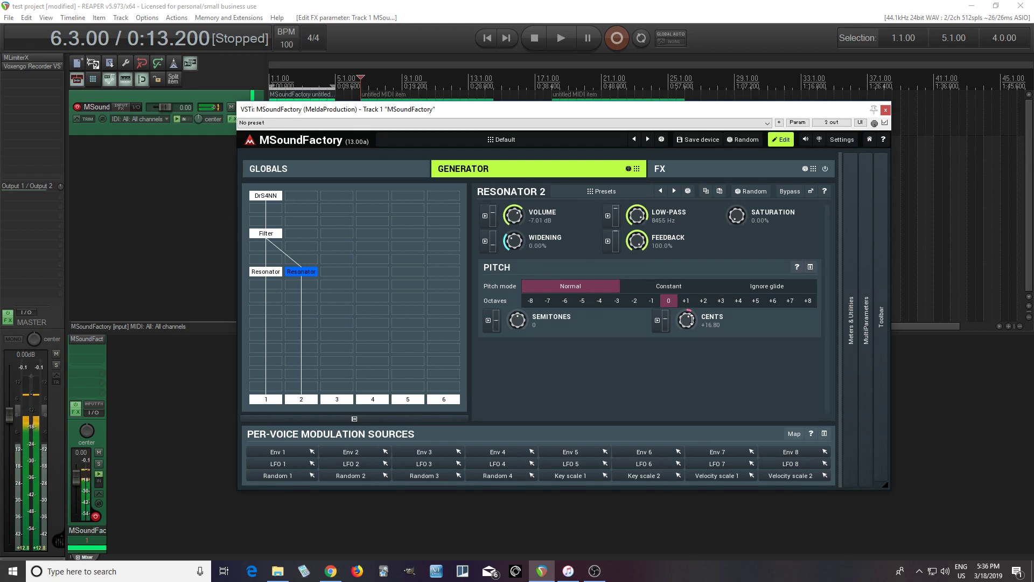
mouse_move(692, 320)
mouse_down()
mouse_move(691, 353)
mouse_move(690, 321)
mouse_up()
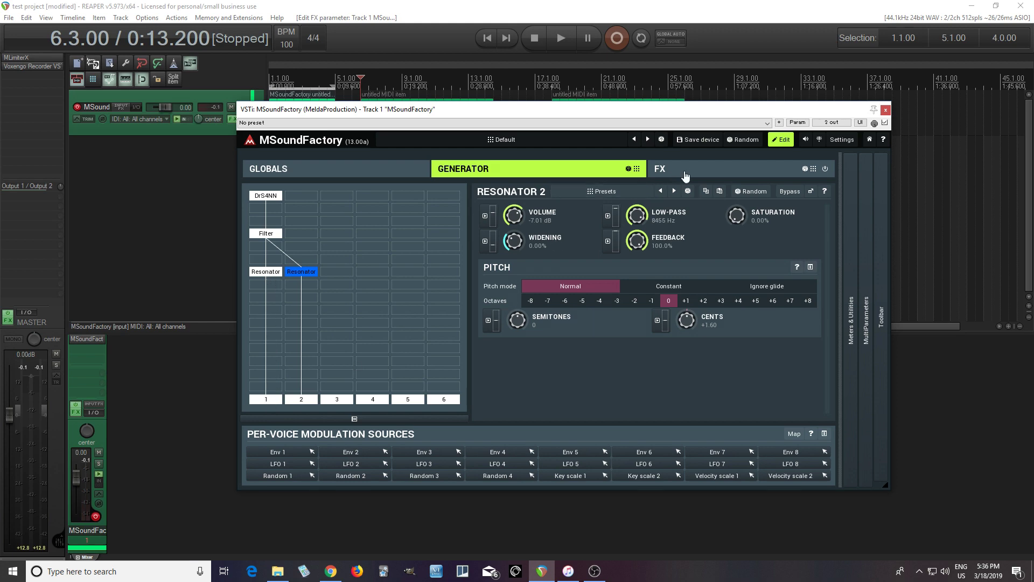
click(686, 176)
Add a Delay effect with tap 1 in PingPong mode, panned 100% left, at 312 ms
click(266, 237)
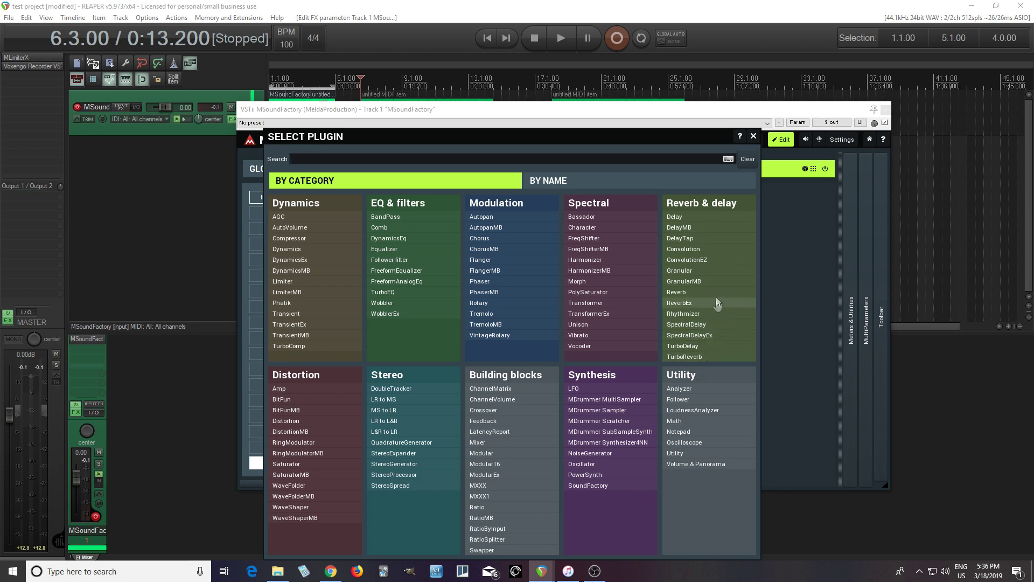
click(703, 217)
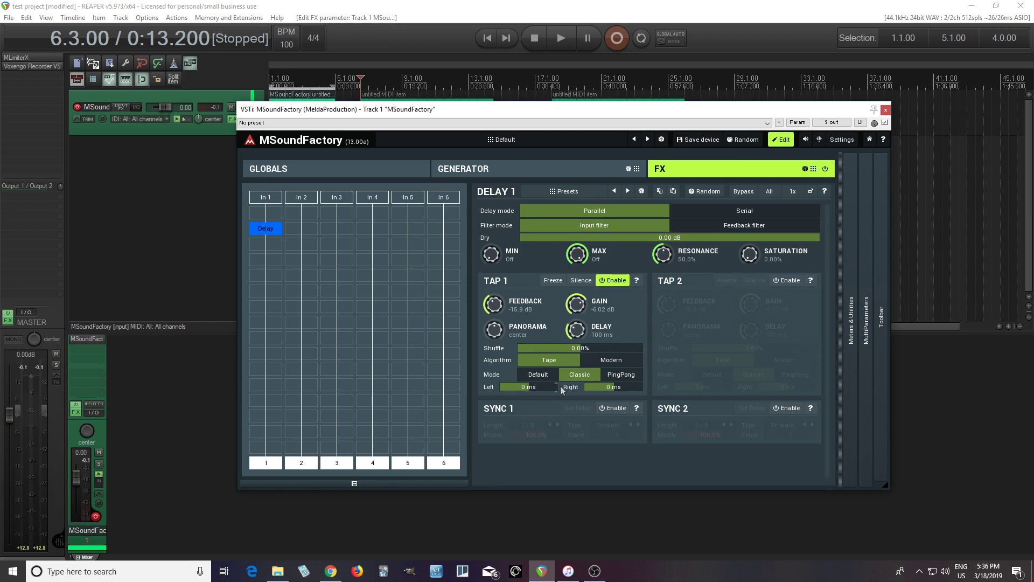
click(615, 375)
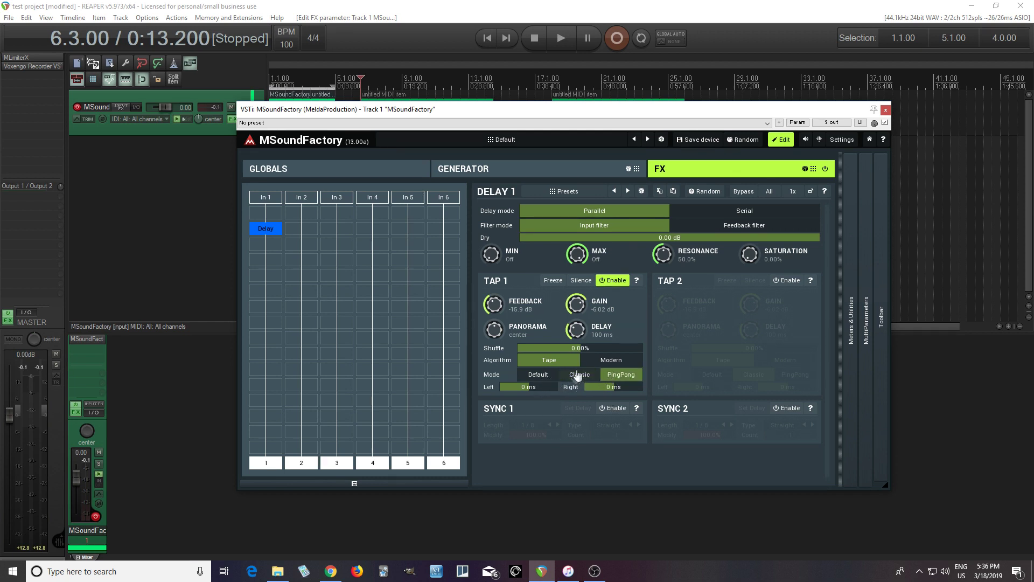
drag(494, 330, 494, 355)
mouse_move(576, 330)
mouse_down()
mouse_move(576, 305)
mouse_move(572, 320)
mouse_up()
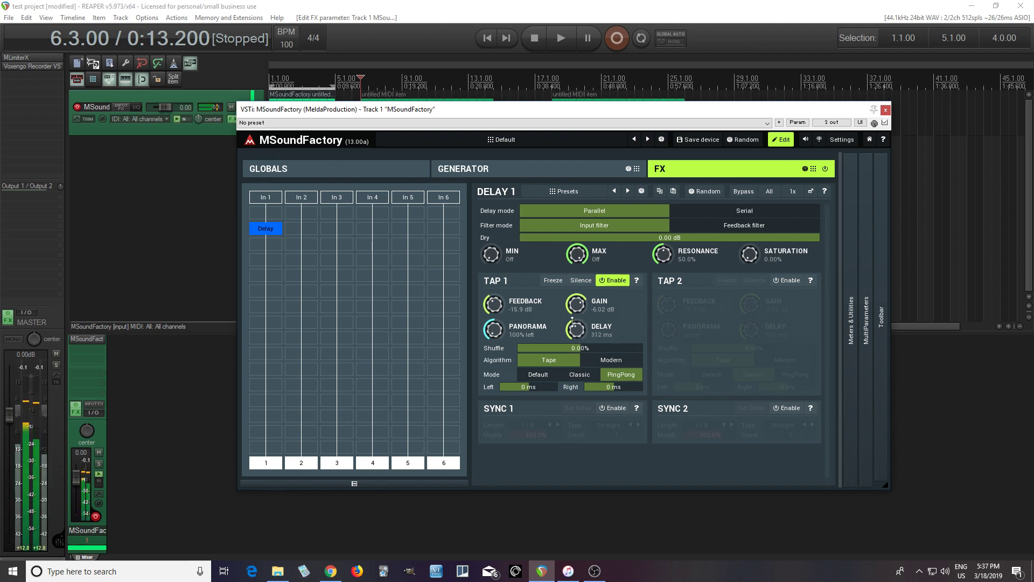
Add a TurboReverb in FX column 2 using the Huge spaces 'Concert chorus' preset, then return to the generator page
click(305, 249)
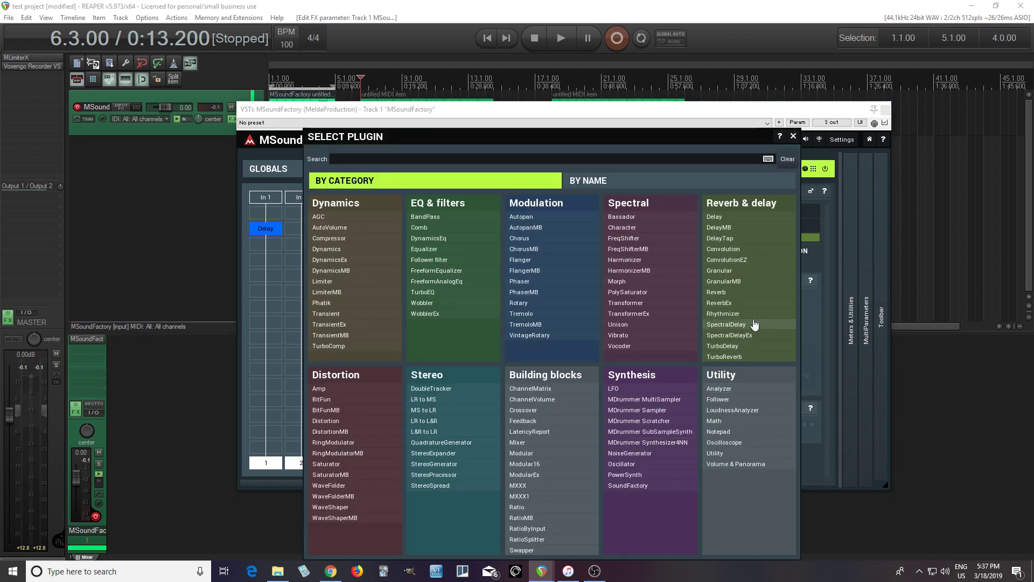
click(757, 355)
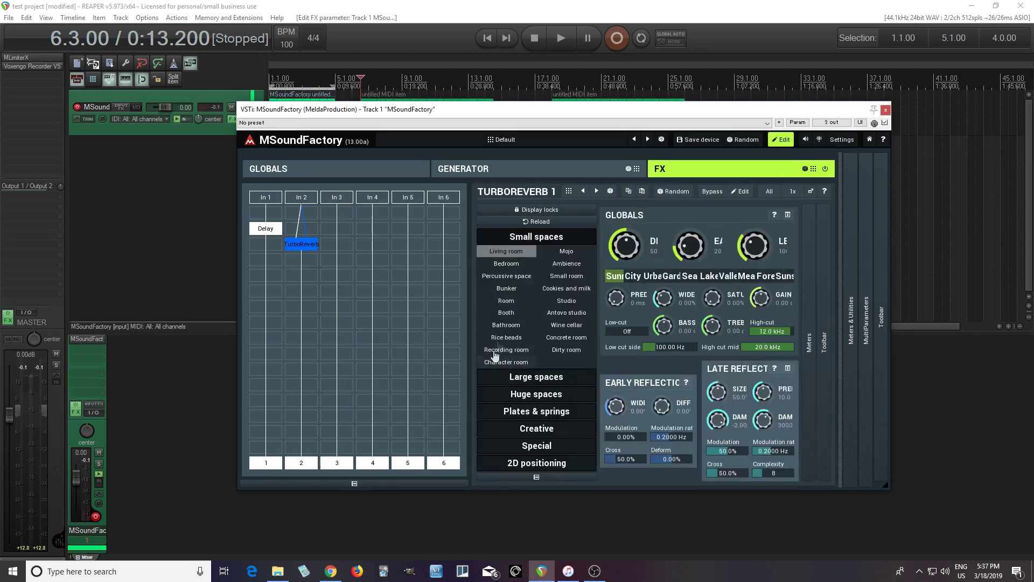
click(550, 396)
click(520, 394)
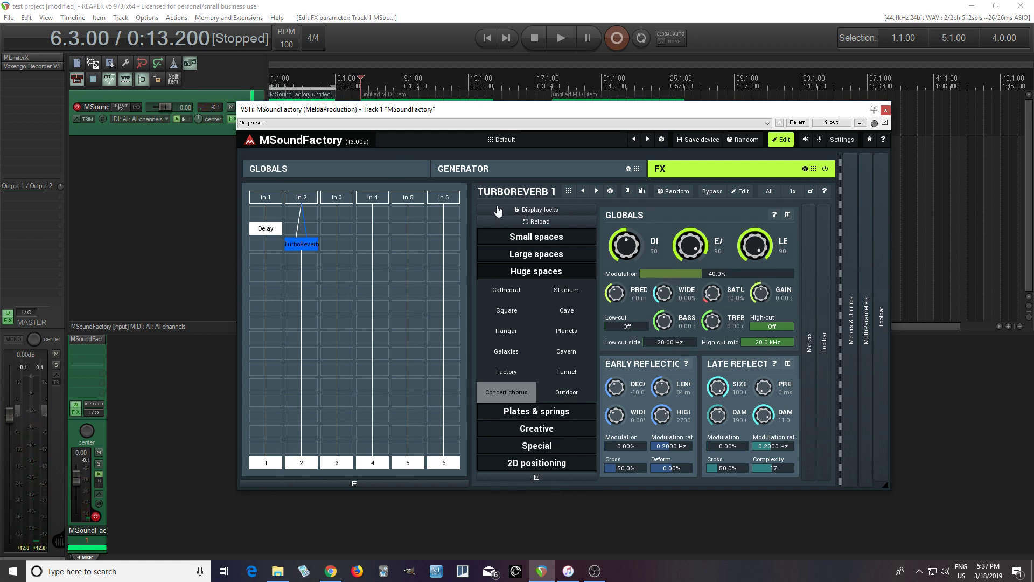
click(492, 175)
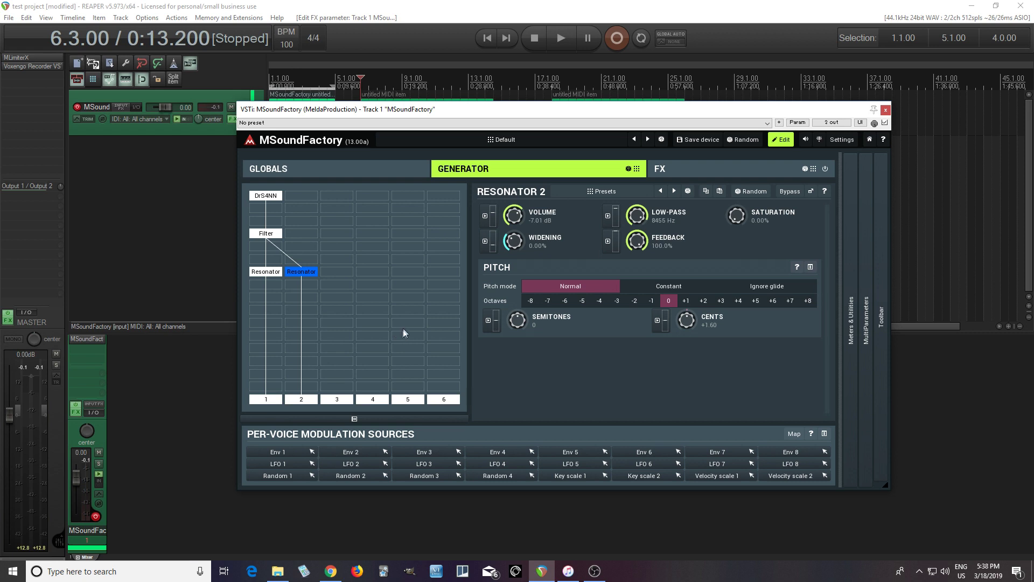
Select the DrS4NN module in the generator grid to display its settings
click(267, 200)
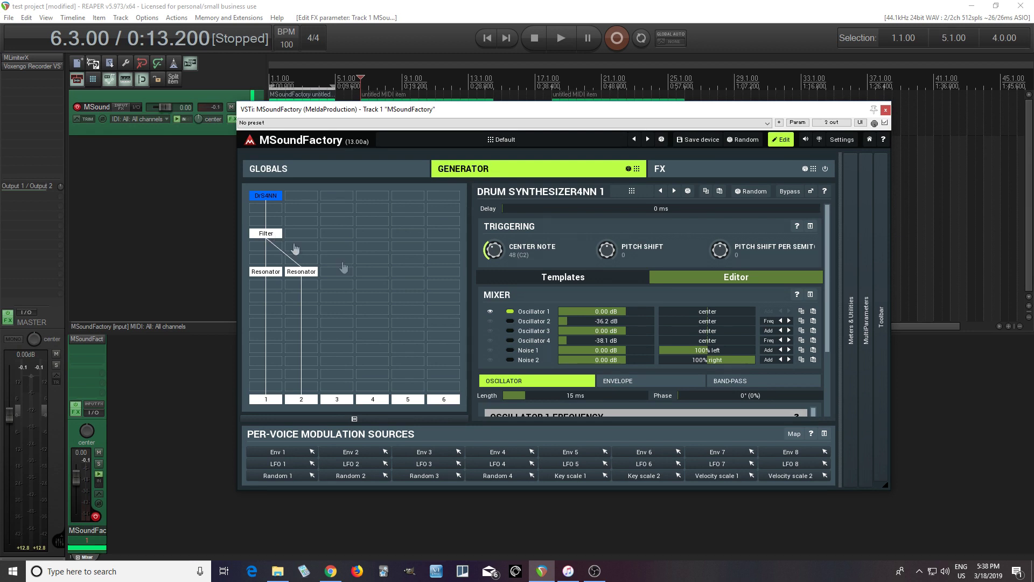
Expand the right-edge toolbar panel showing Limiter, A–H snapshot, MIDI and Arp options
click(884, 477)
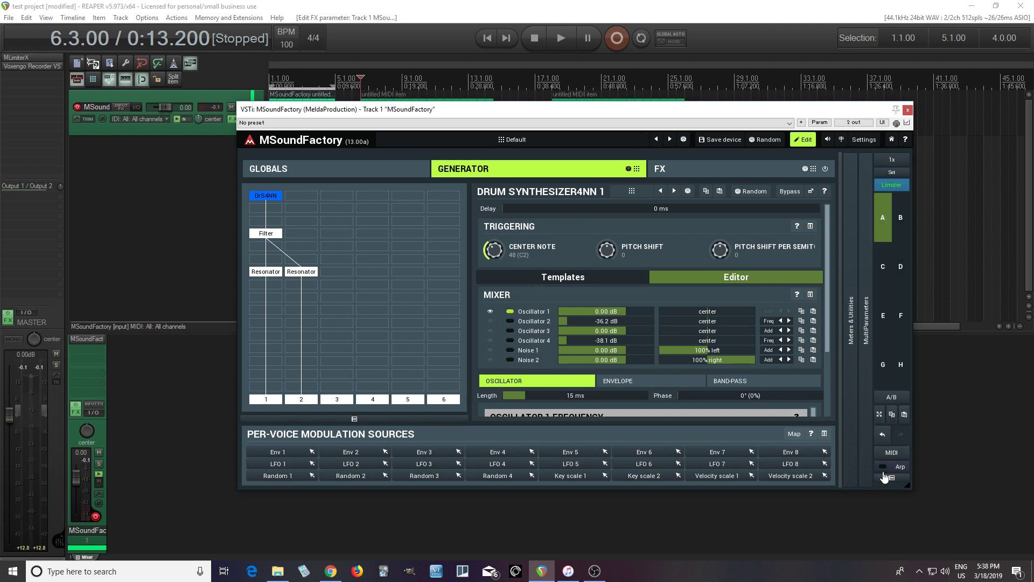